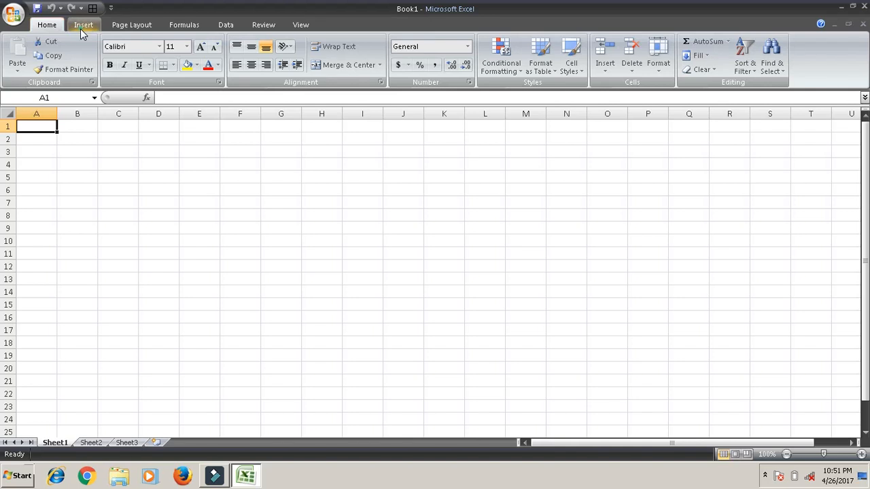
- Insert the Desert picture from the Sample Pictures folder of the Pictures library into Sheet1
click(81, 28)
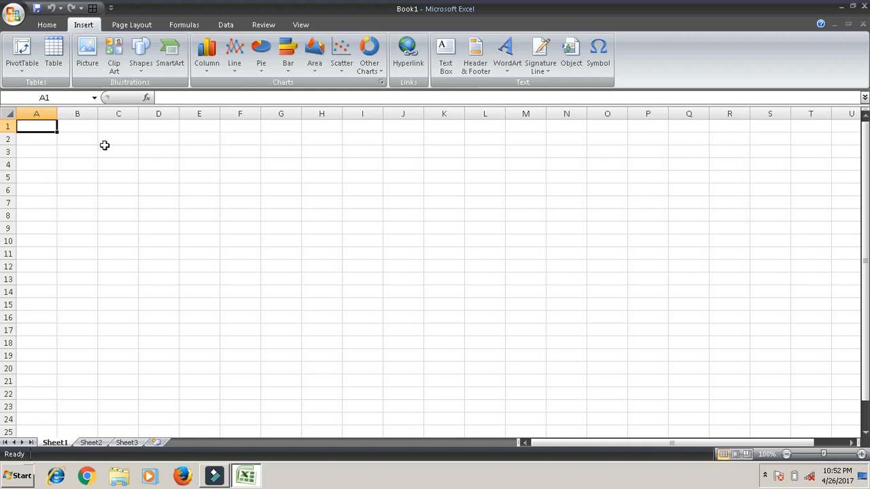
click(89, 61)
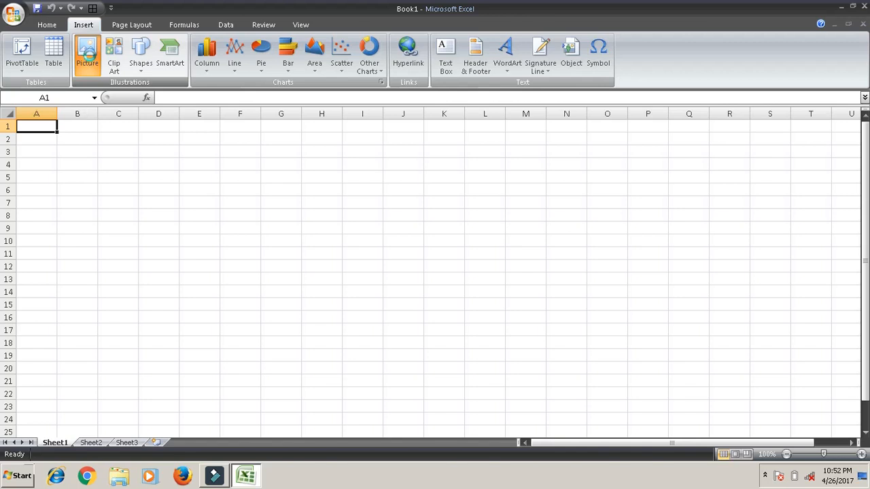
click(90, 55)
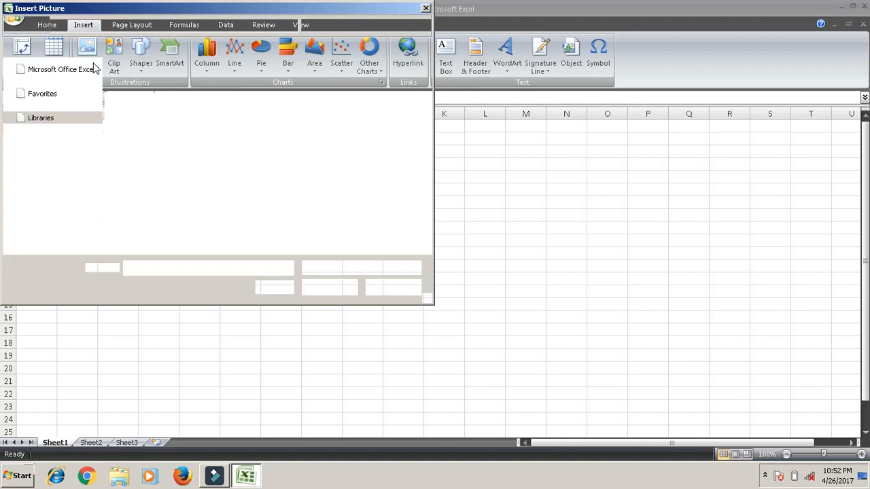
click(156, 19)
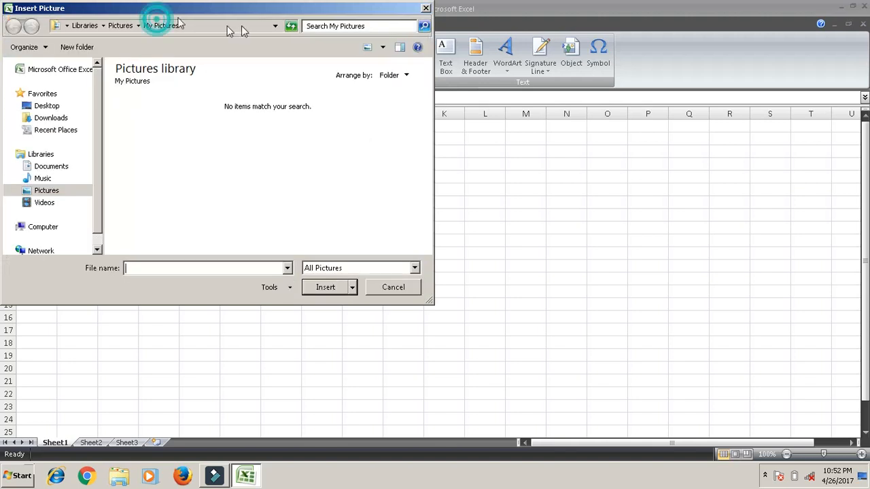
drag(164, 9, 256, 26)
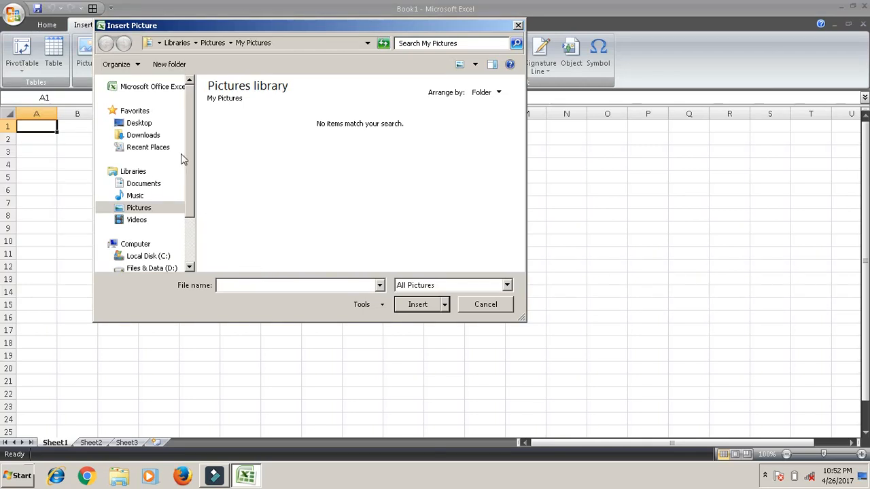
click(140, 208)
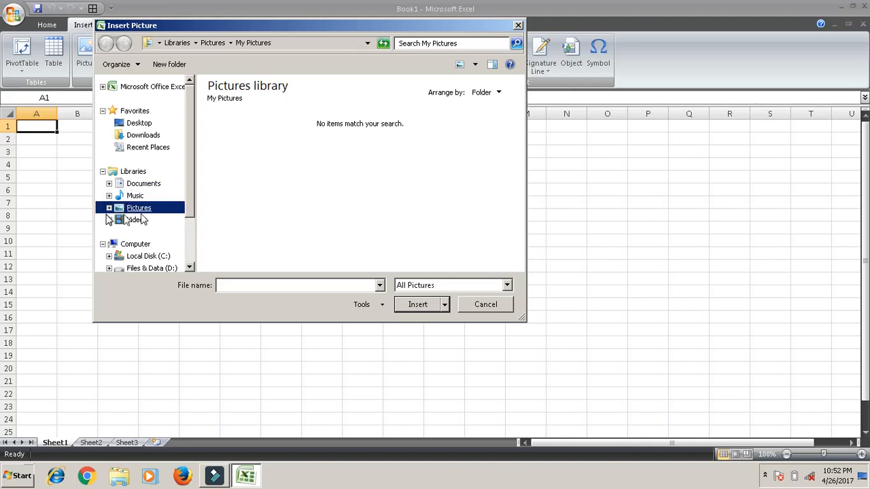
click(244, 155)
double_click(243, 155)
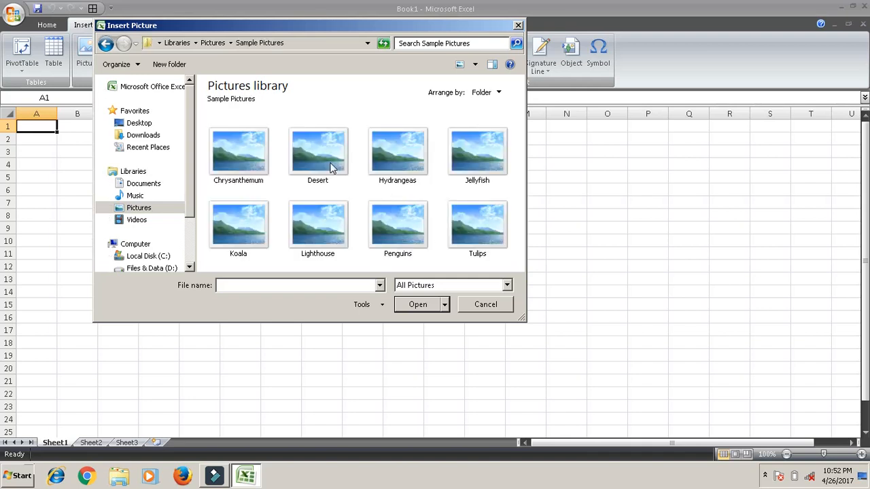
click(329, 162)
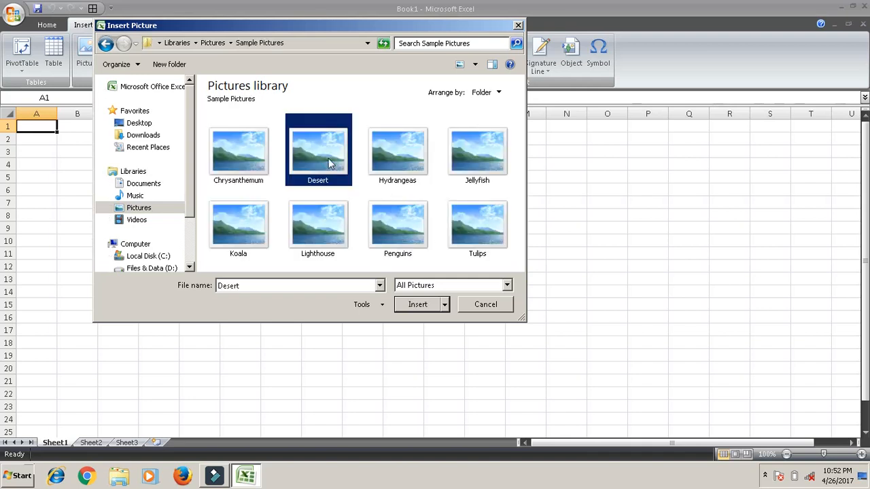
click(412, 308)
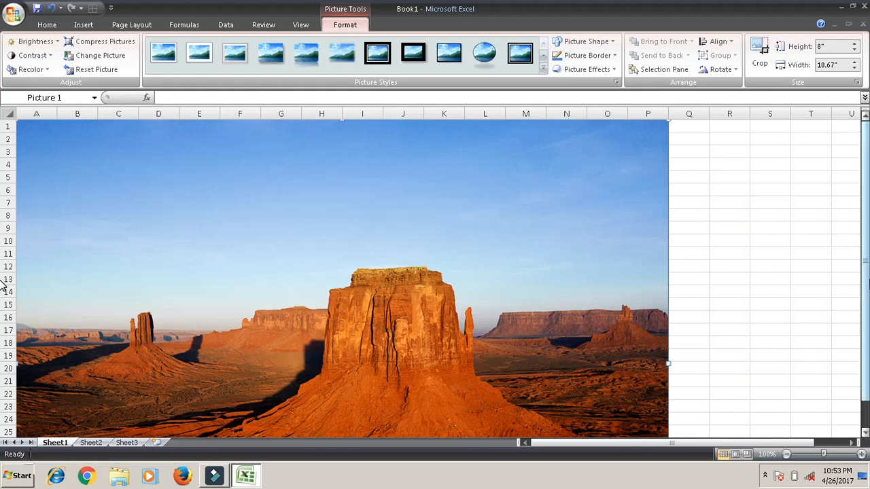
- Shrink the Desert picture to about 3.24" high by 4.32" wide over roughly cells E4:L19, undoing its trial rotation
mouse_move(866, 197)
mouse_down()
mouse_move(860, 190)
mouse_move(860, 207)
mouse_up()
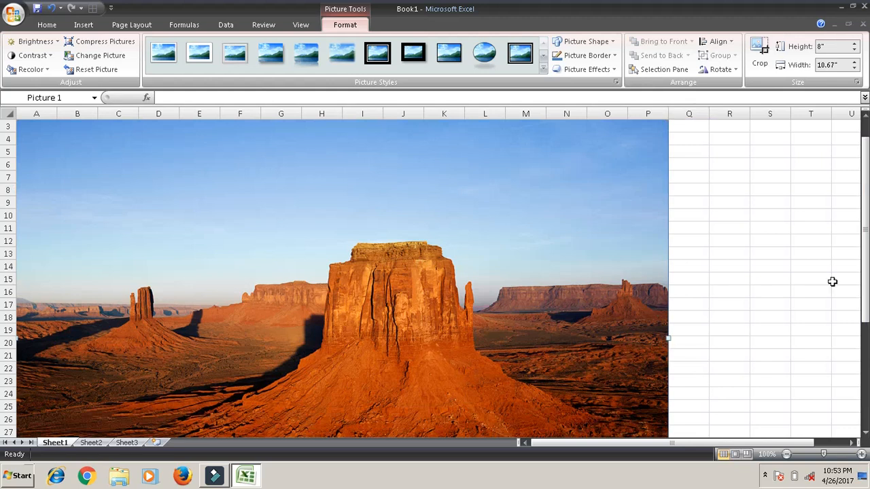
drag(861, 263, 861, 258)
drag(868, 212, 868, 202)
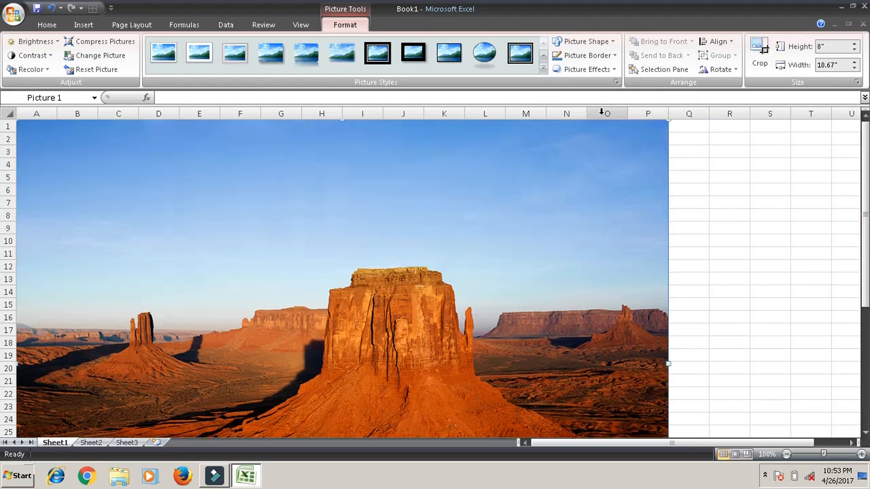
click(668, 123)
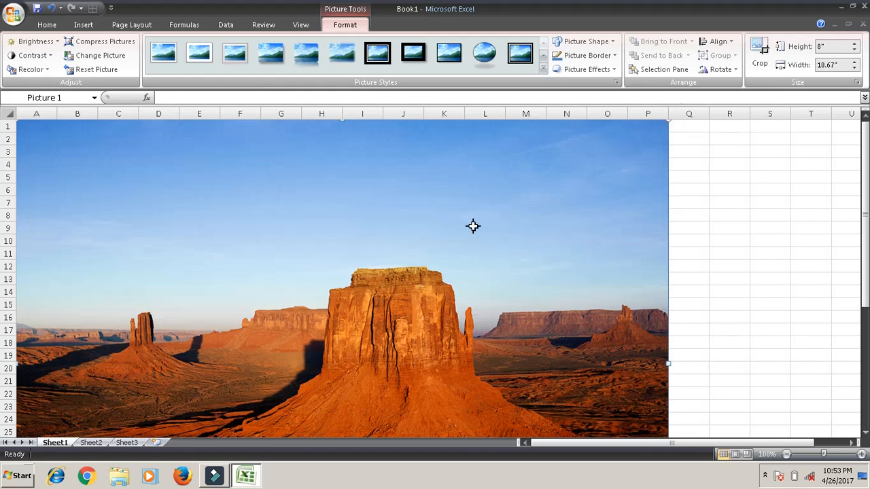
drag(473, 225, 443, 247)
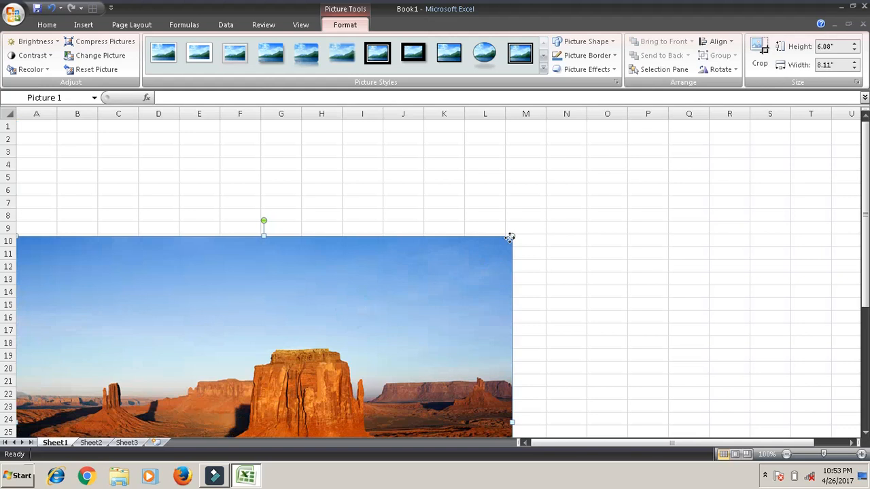
drag(510, 237, 642, 195)
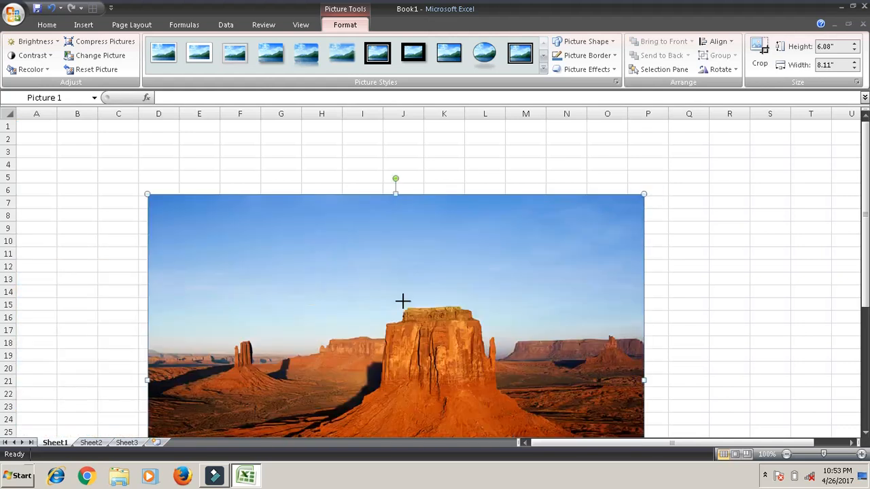
drag(434, 293, 369, 320)
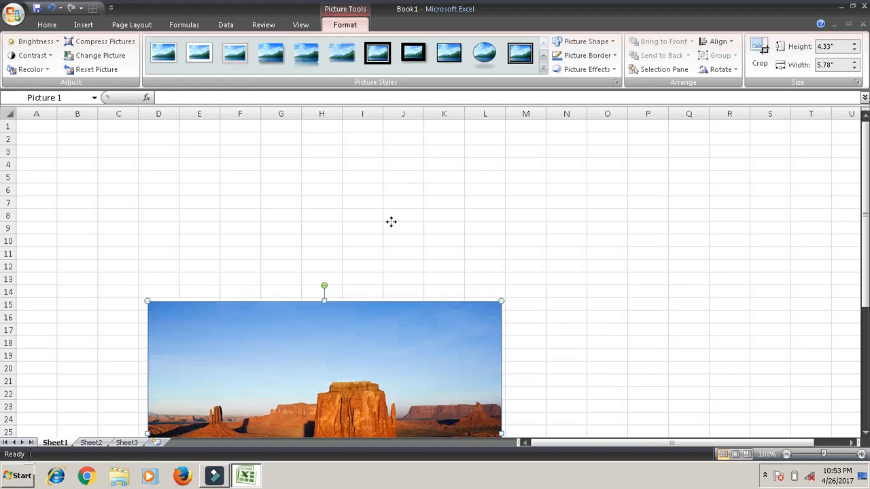
drag(391, 221, 390, 222)
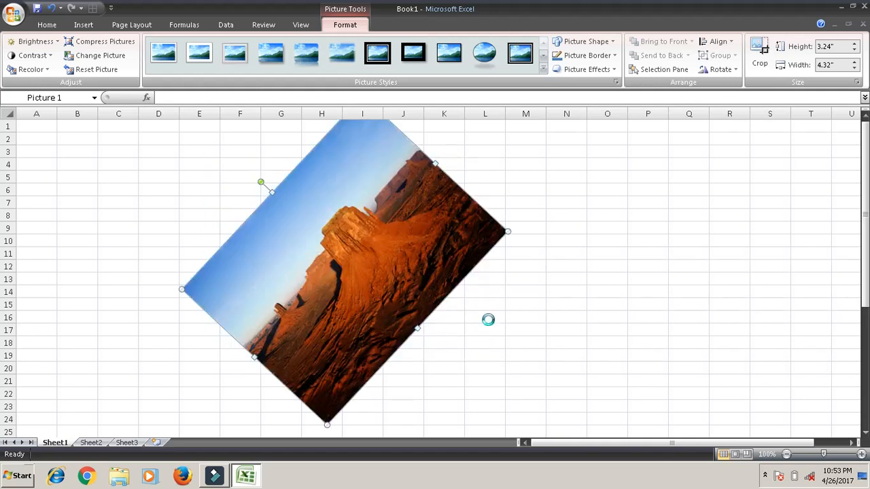
key(ctrl+z)
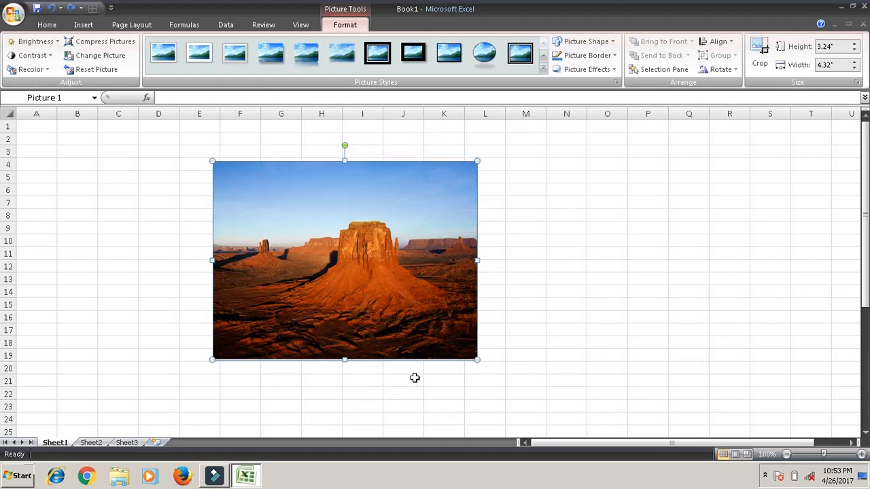
- Preview the brightness and contrast presets on the Desert picture without applying any
click(56, 42)
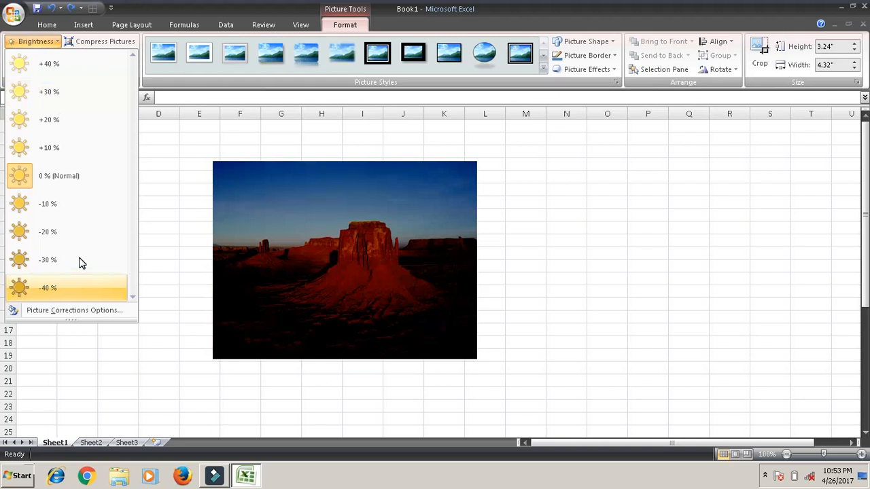
click(213, 134)
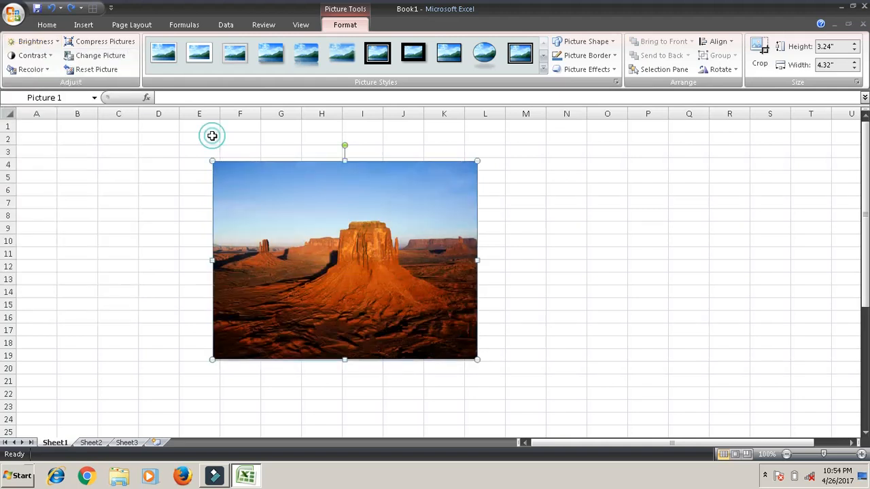
click(30, 55)
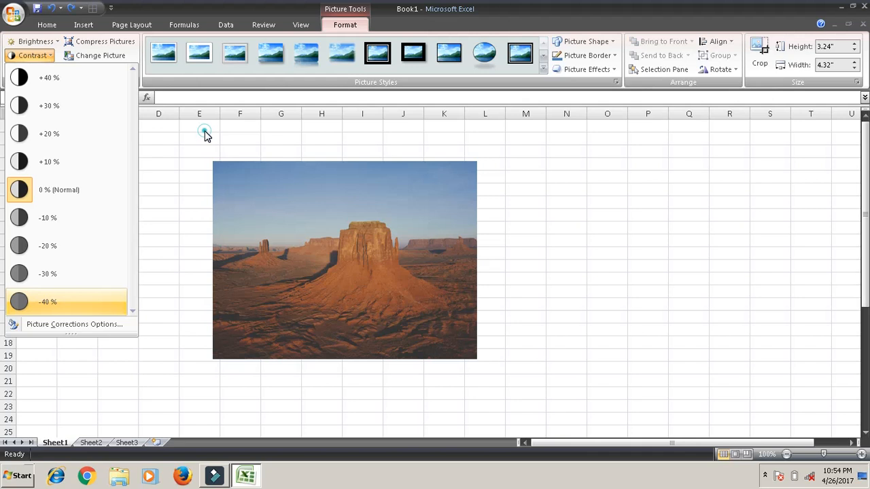
click(151, 127)
- Preview the recolor variations, including the light purple one, on the Desert picture and leave its colors as they are
click(49, 70)
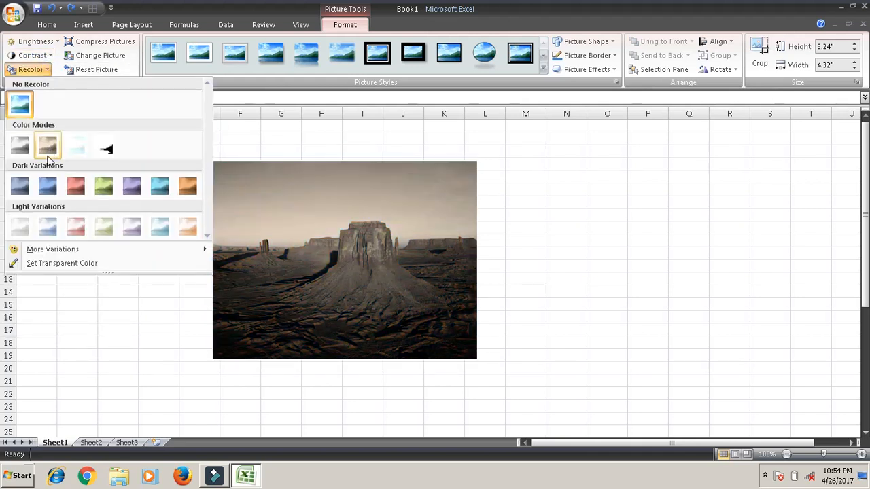
click(132, 229)
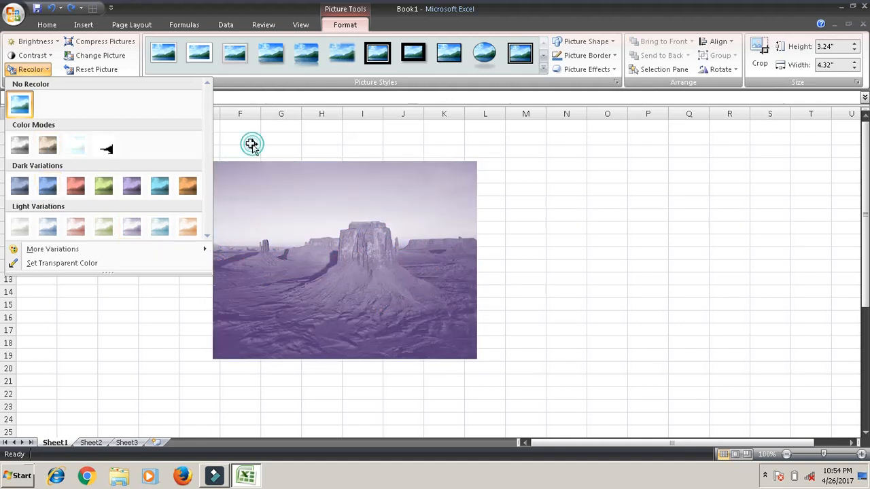
click(116, 68)
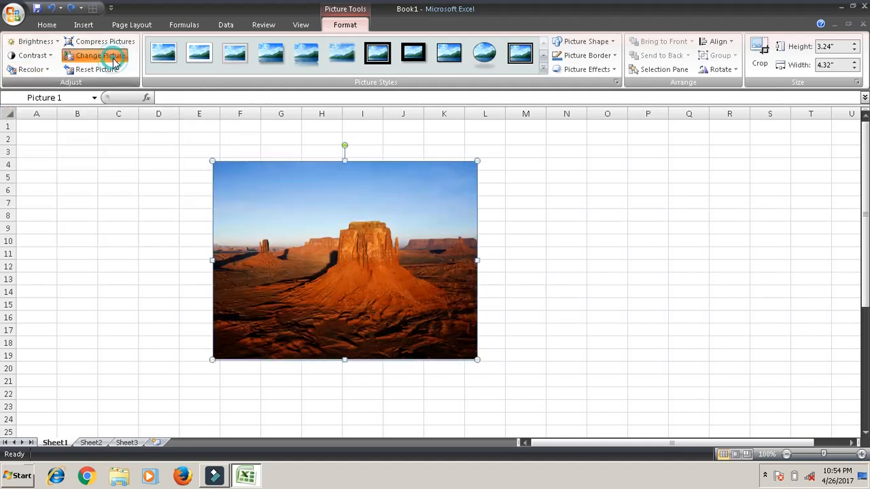
- Replace the Desert picture with Hydrangeas from the Sample Pictures folder
click(112, 57)
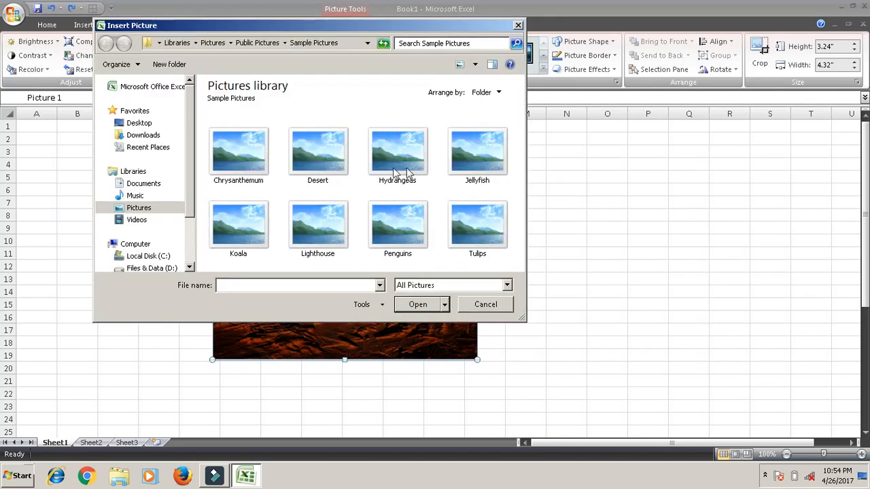
click(405, 169)
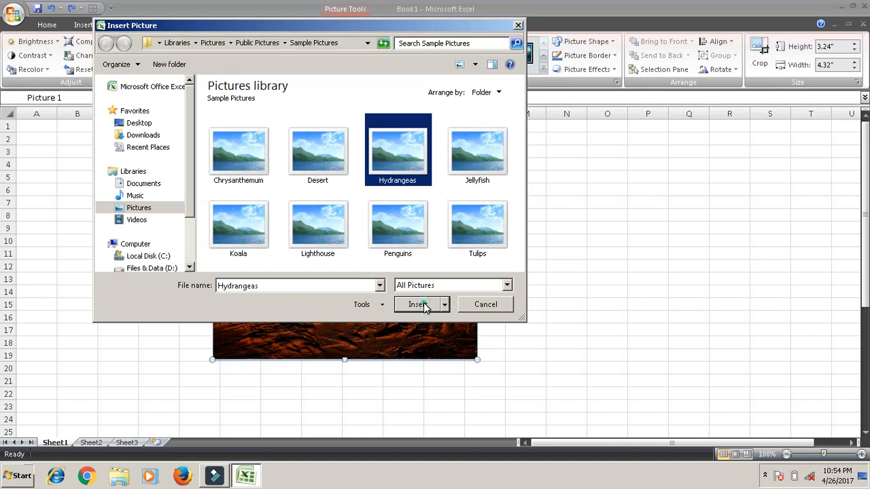
click(417, 305)
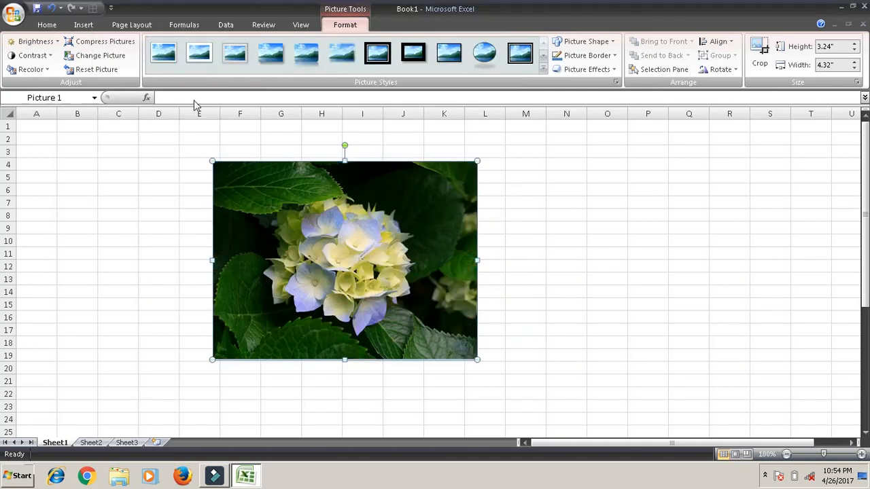
- Try a picture reset and undo it, and preview picture styles such as Soft Edge Rectangle without applying one
click(102, 71)
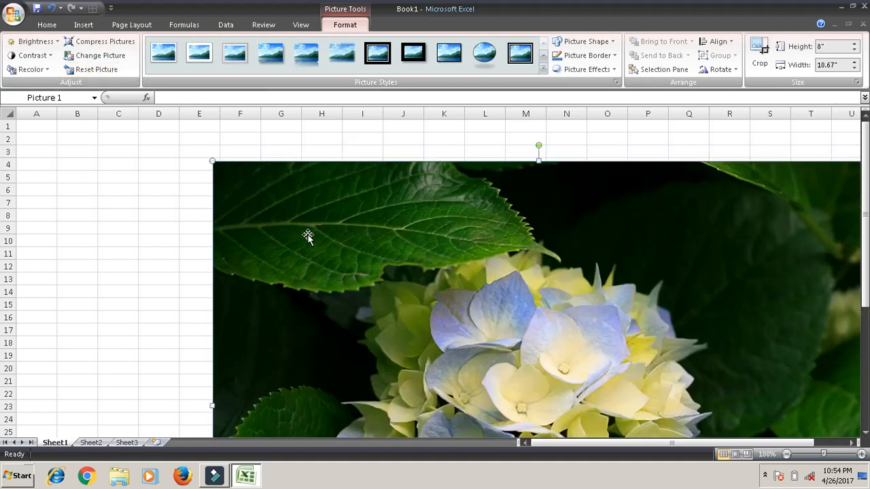
key(ctrl+z)
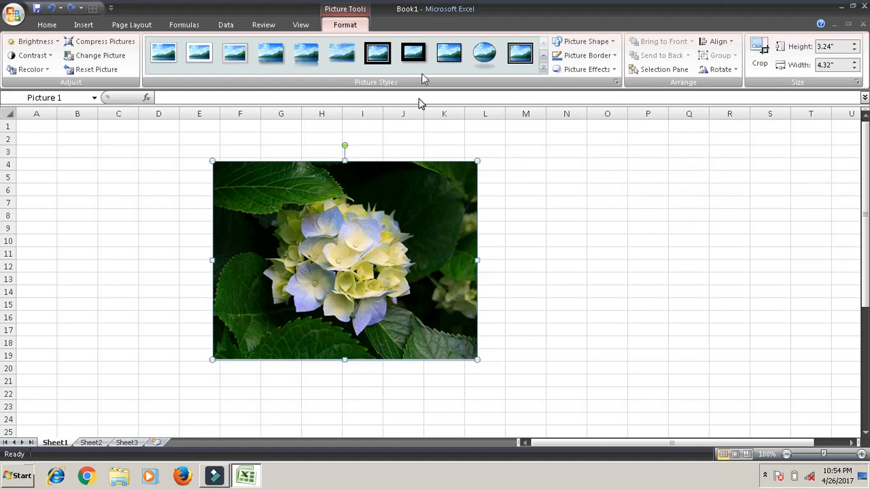
click(542, 69)
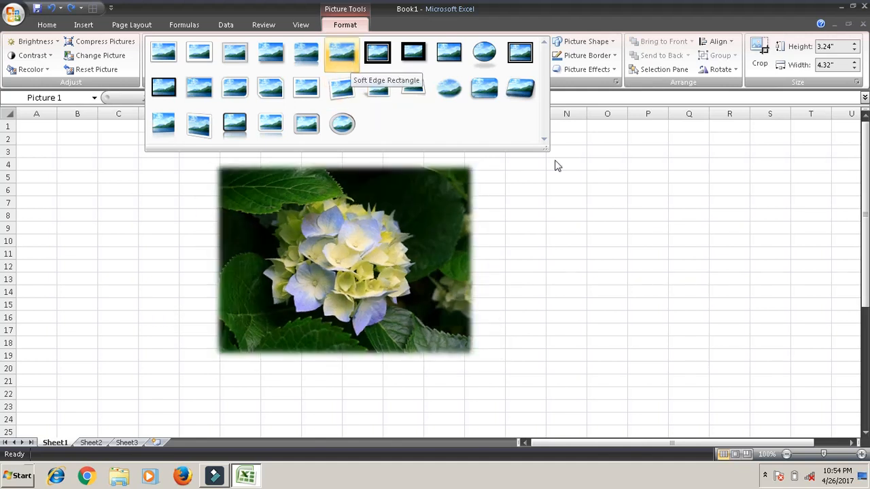
click(671, 210)
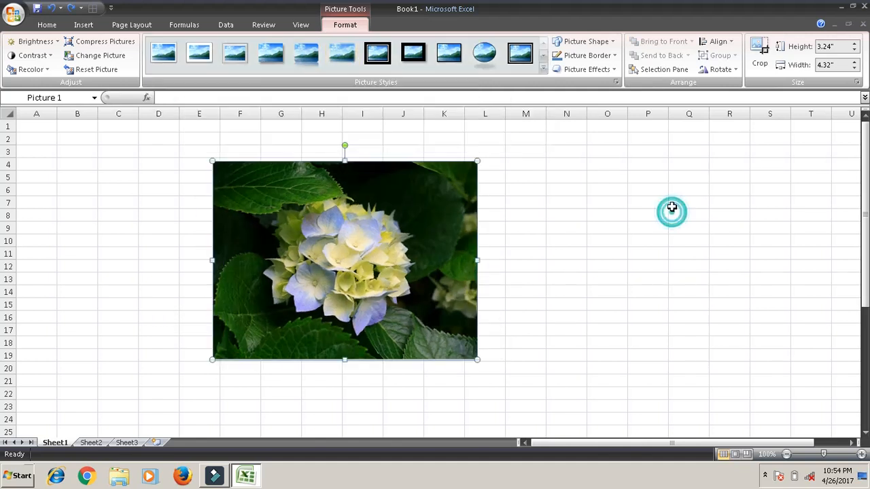
- Try the notched right arrow as the picture shape and replace it with the flowchart multidocument shape
click(614, 42)
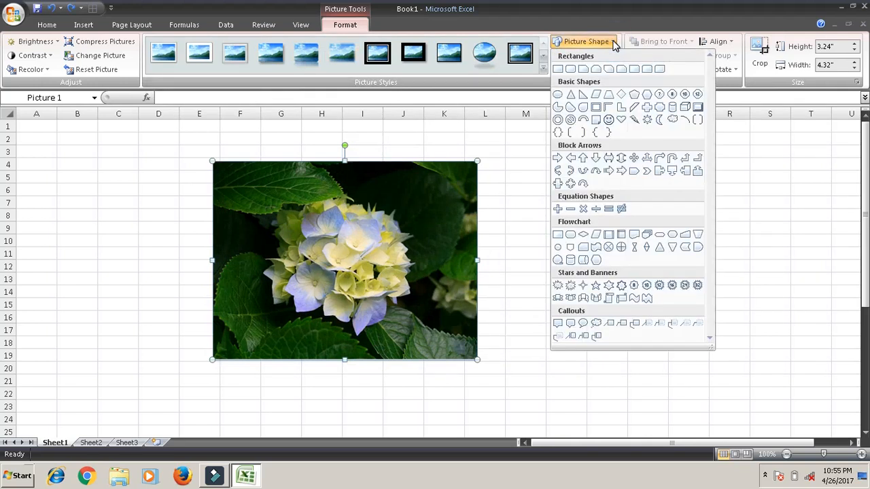
click(622, 171)
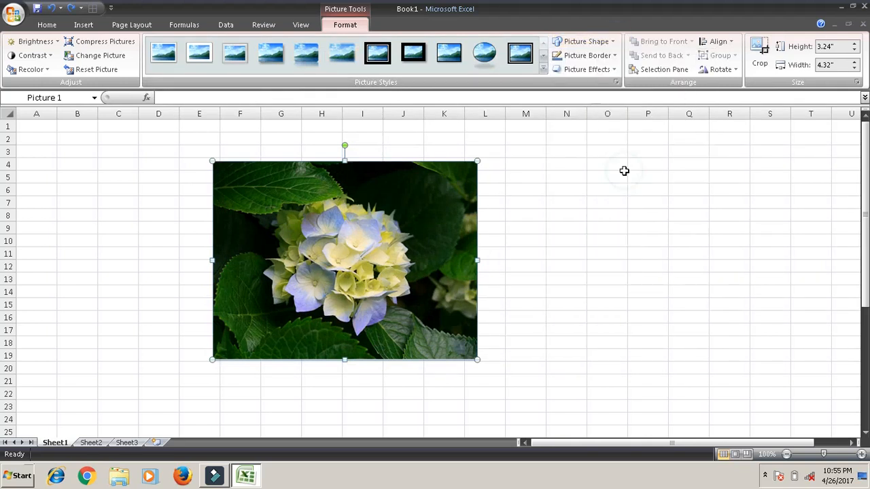
click(607, 44)
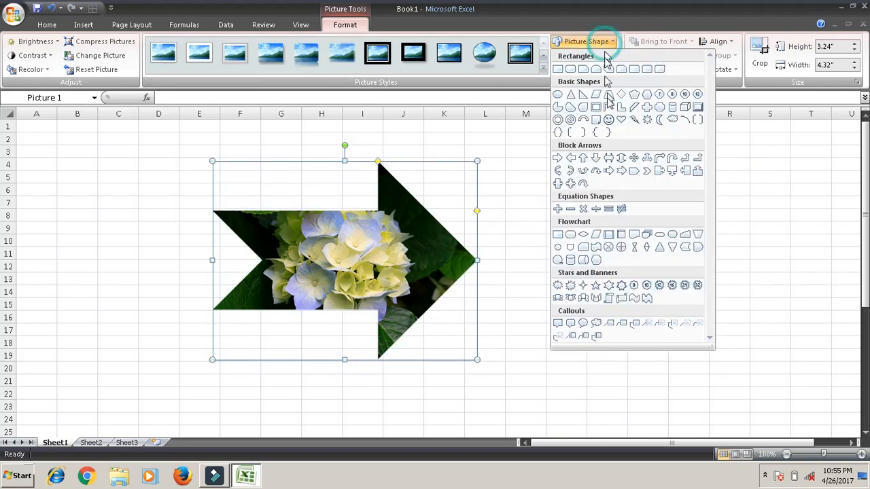
click(647, 234)
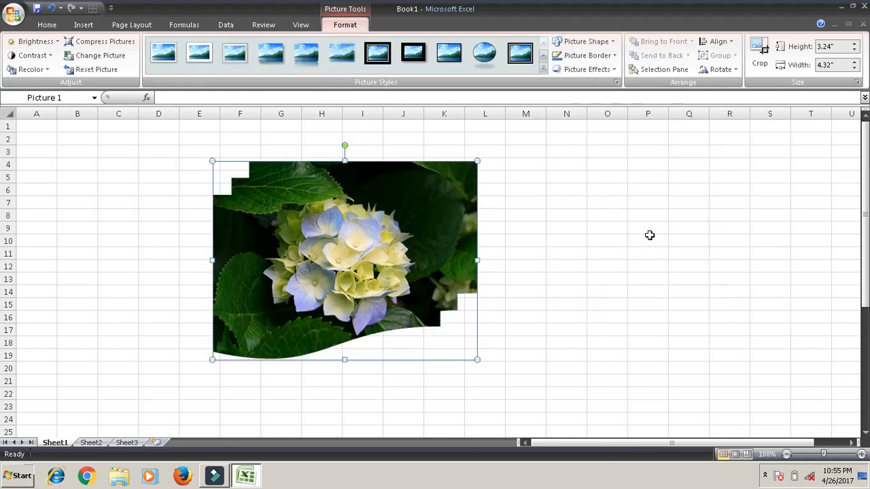
- Give the Hydrangeas picture a border in the standard yellow color
click(600, 59)
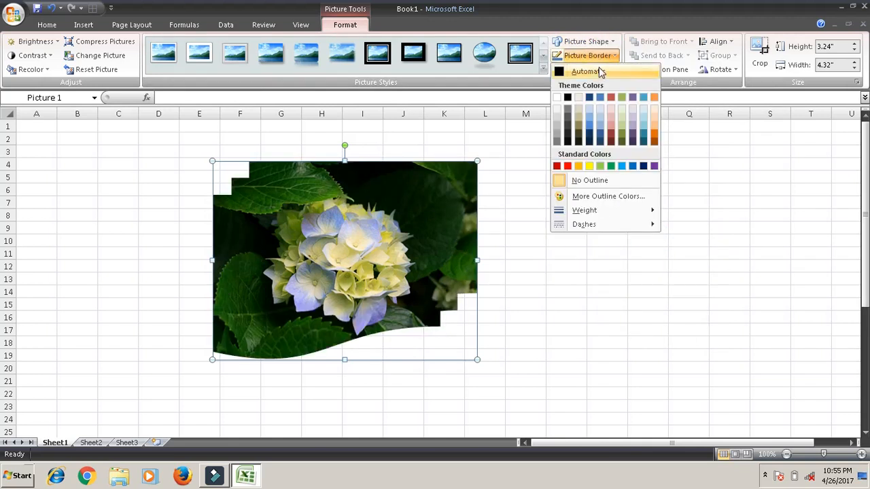
click(589, 167)
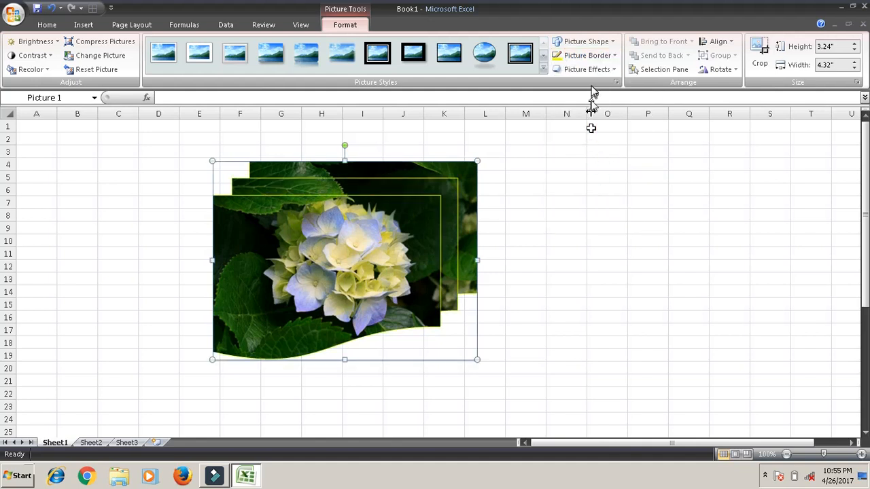
- Set the Hydrangeas picture's border weight to 3 pt and apply the Accent color 2, 18 pt glow effect
click(598, 58)
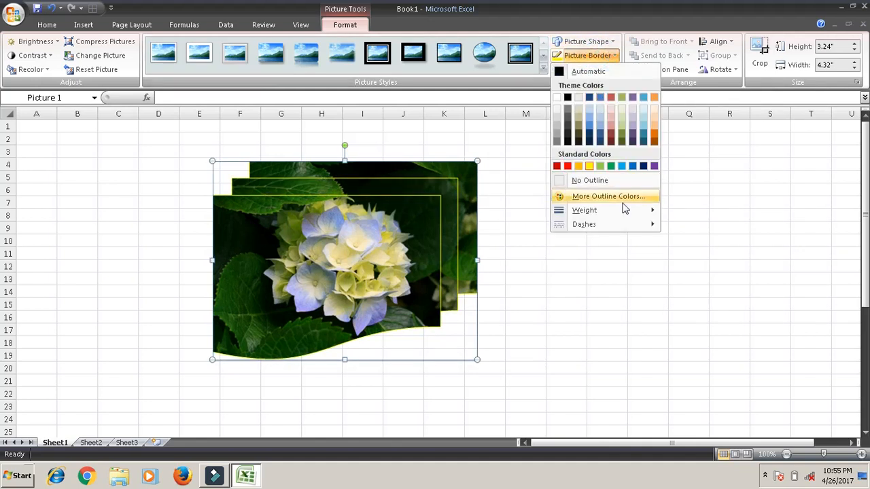
mouse_move(625, 211)
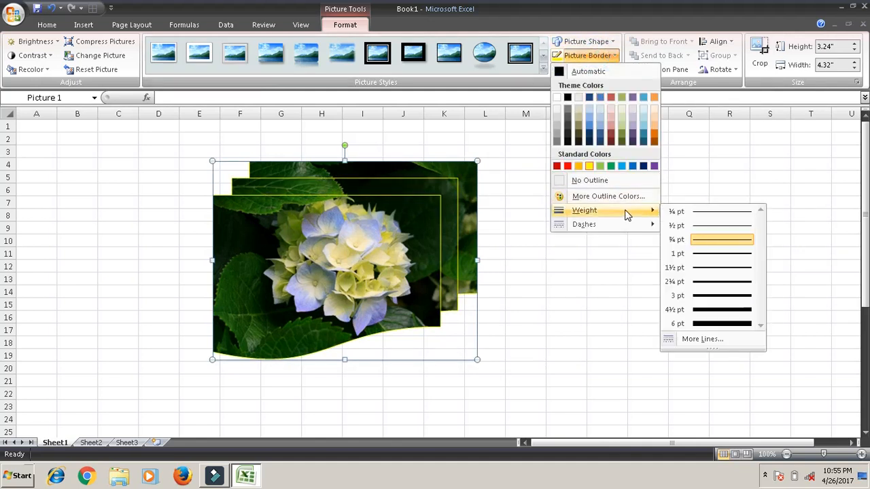
click(717, 296)
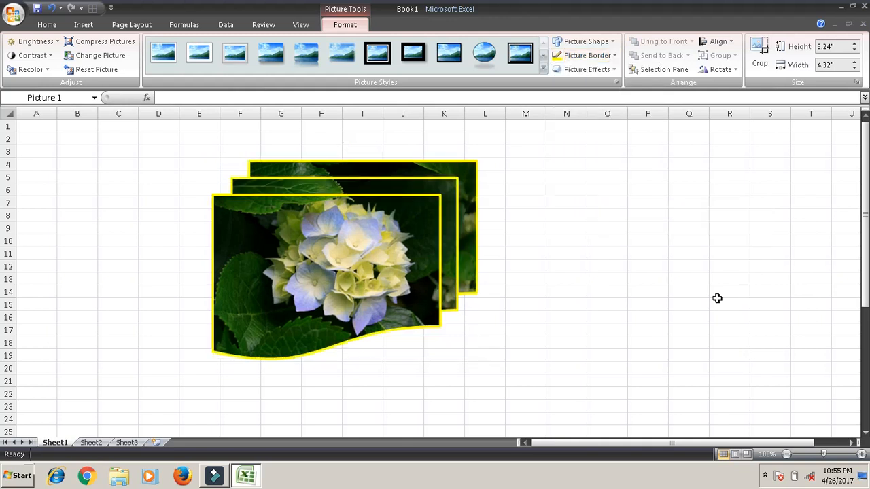
click(581, 69)
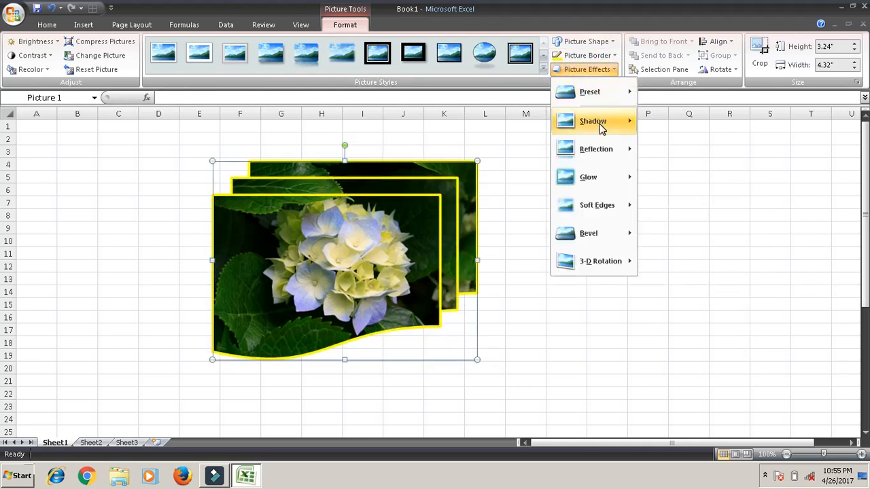
mouse_move(609, 177)
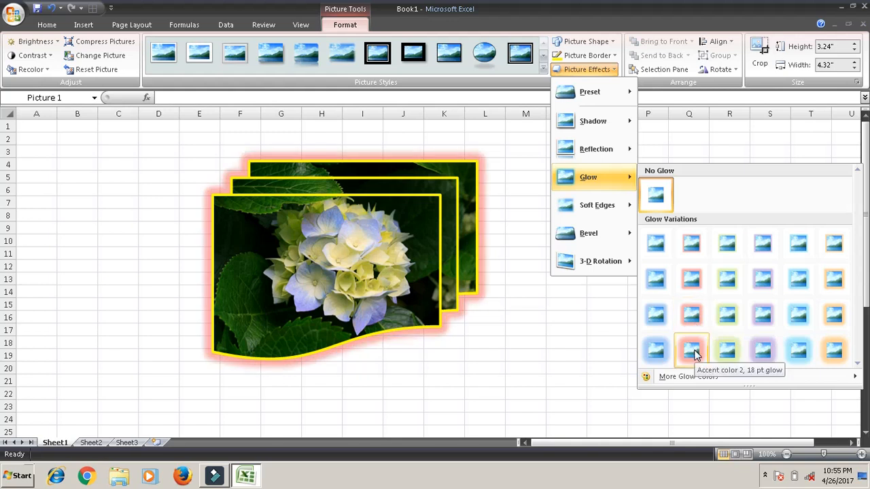
click(693, 351)
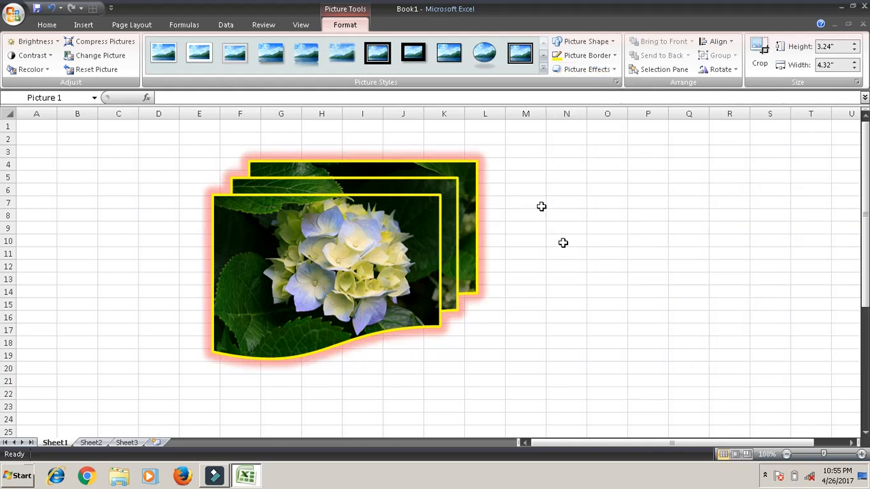
- Rotate the picture left 90° and rotate it right 90° again to restore its orientation
click(721, 69)
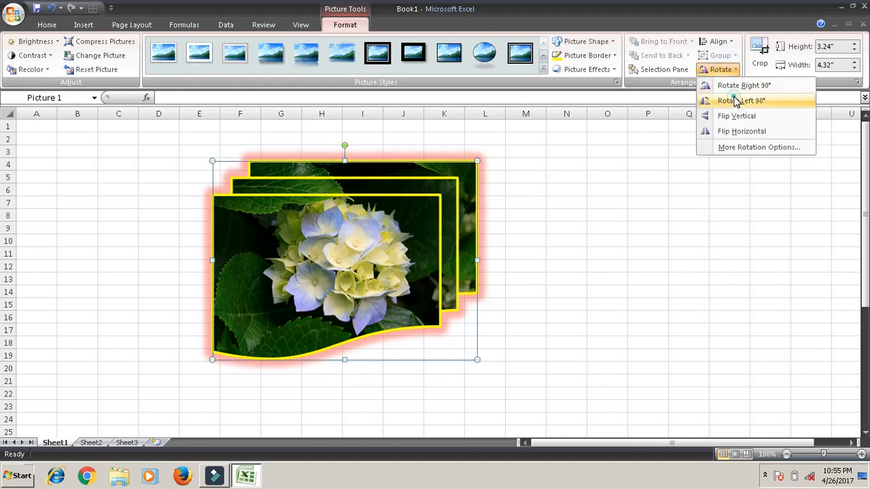
click(735, 101)
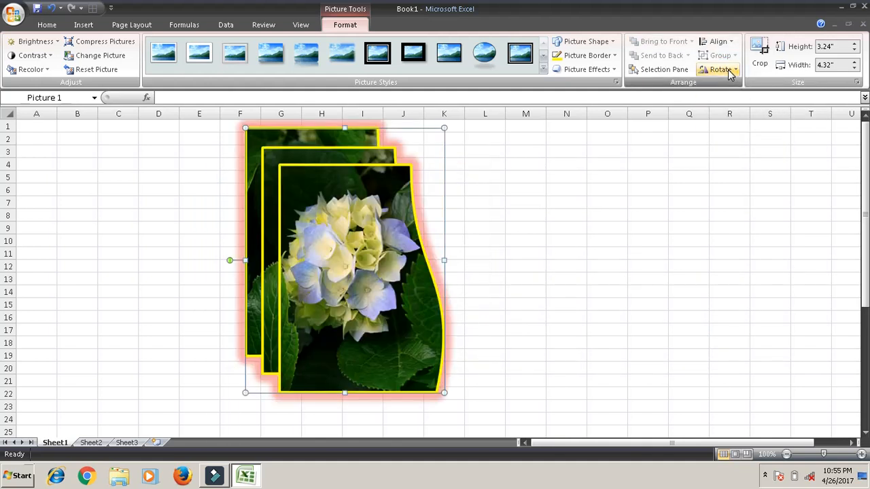
click(726, 70)
click(731, 85)
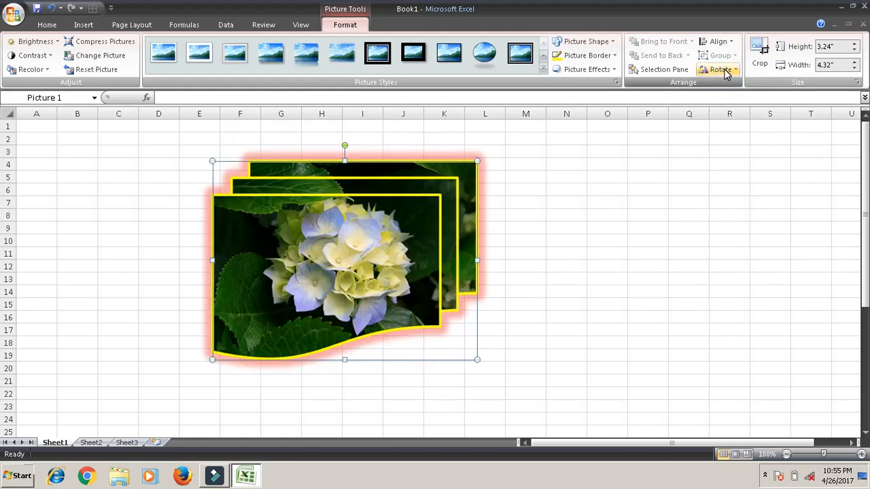
- Crop the picture from its right edge to a width of about 2.9" and delete the picture from the sheet
click(760, 62)
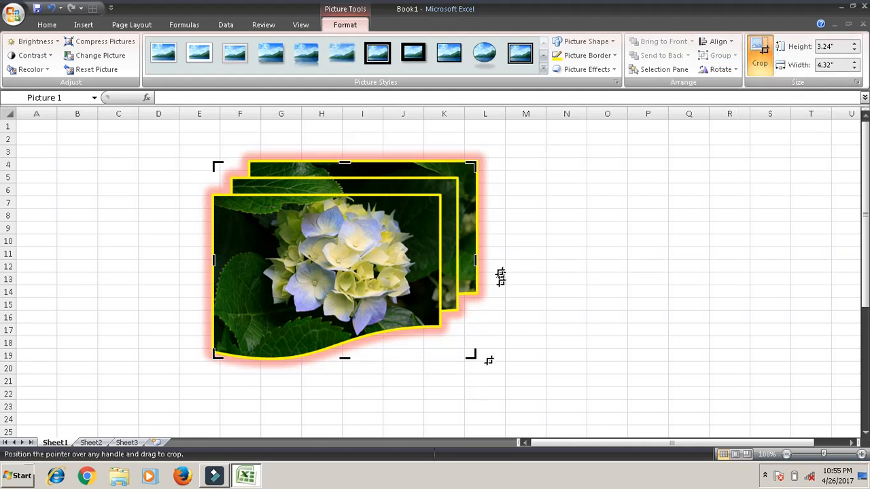
click(475, 259)
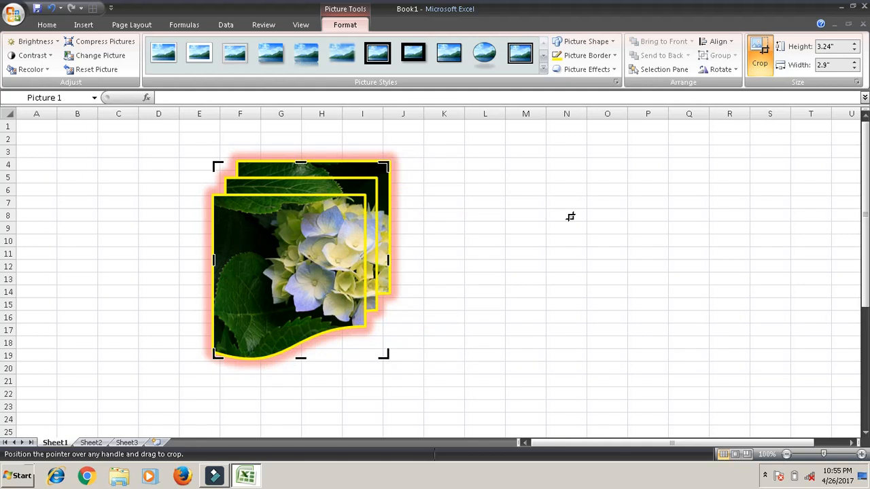
key(Delete)
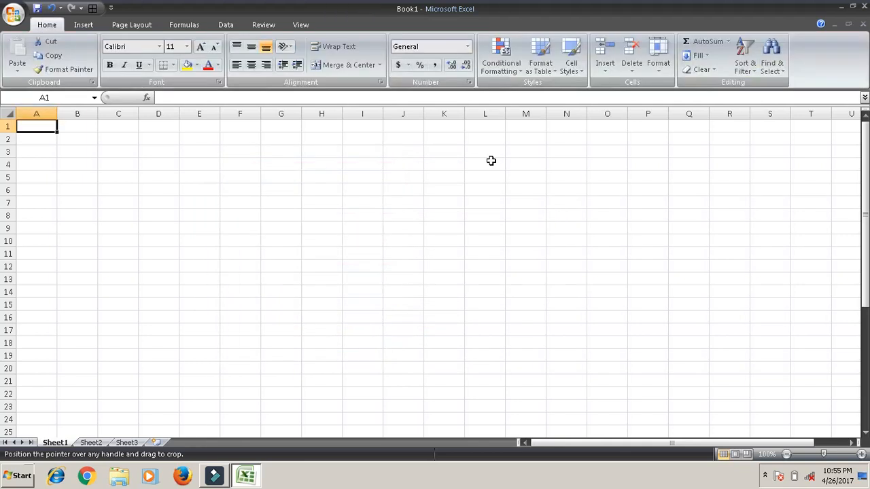
- List the clip art of all media file types in the selected collections and insert the black-and-white cow clip
click(82, 27)
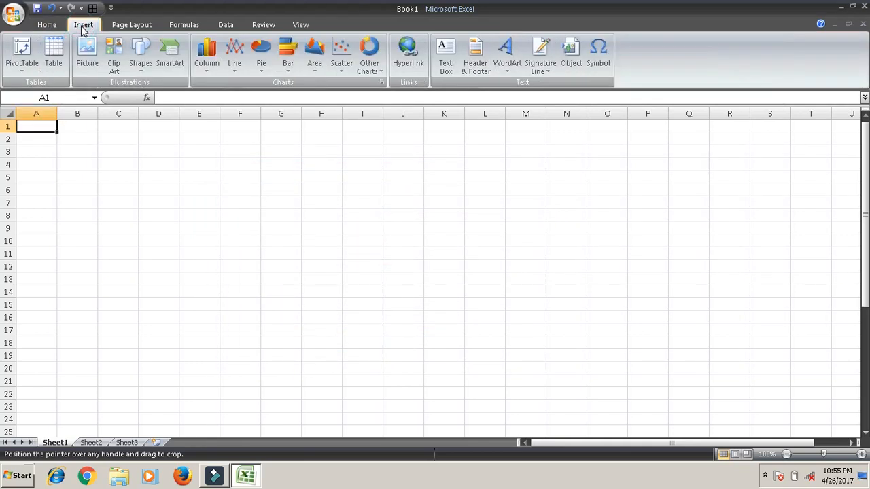
click(118, 66)
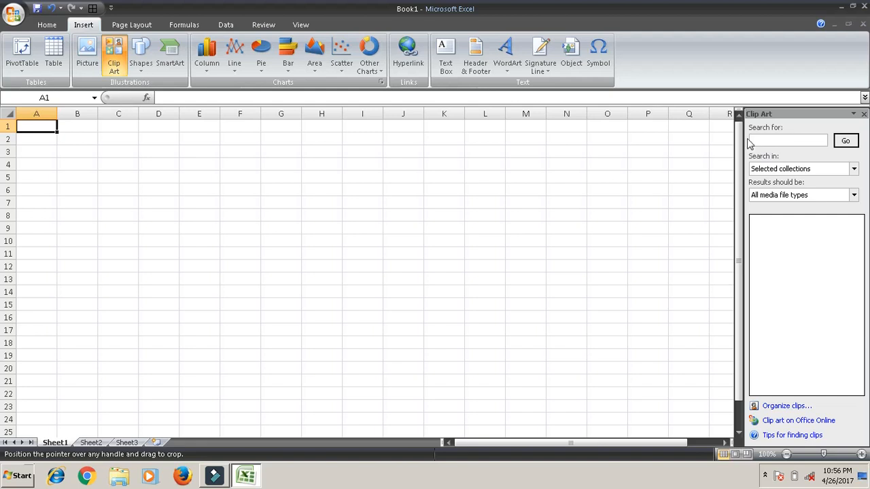
click(783, 138)
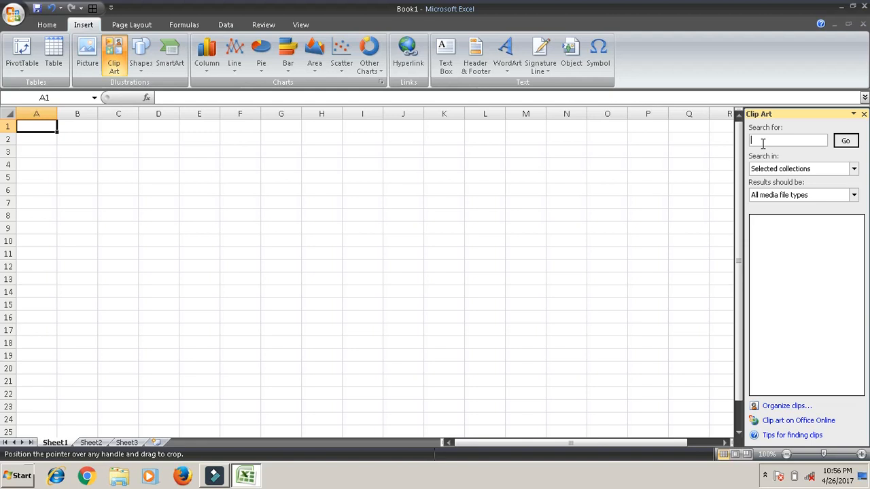
click(846, 140)
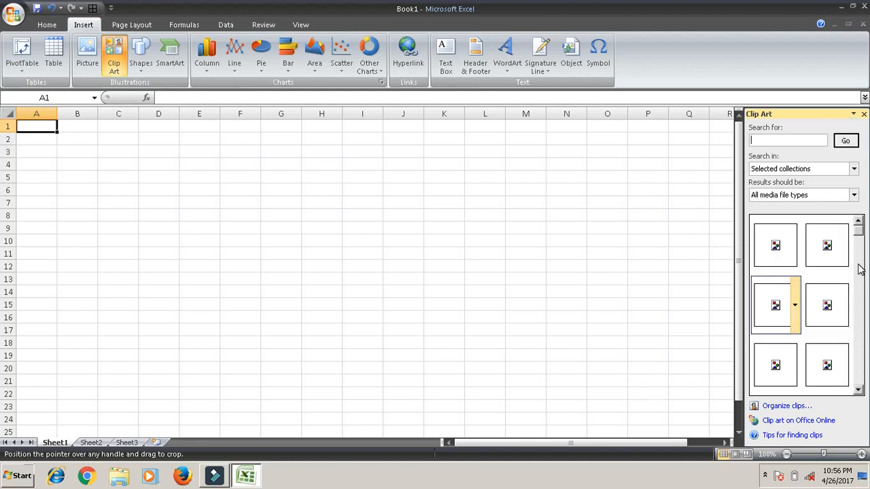
mouse_move(825, 358)
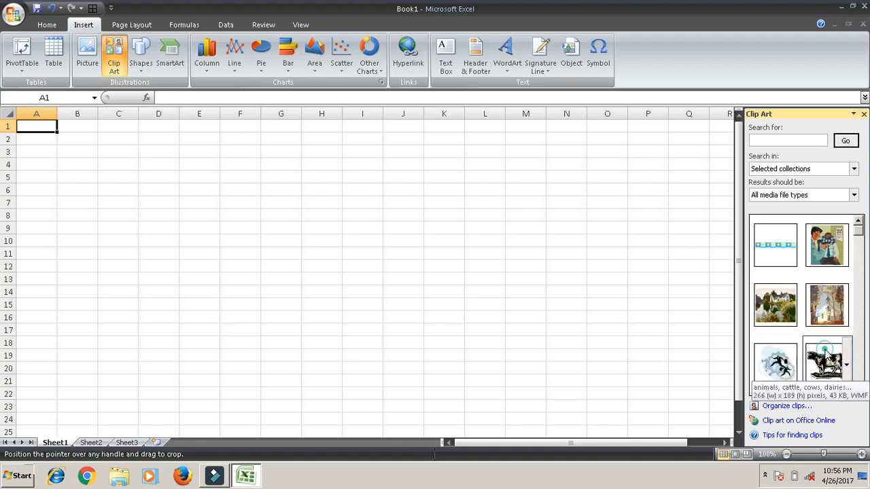
click(825, 355)
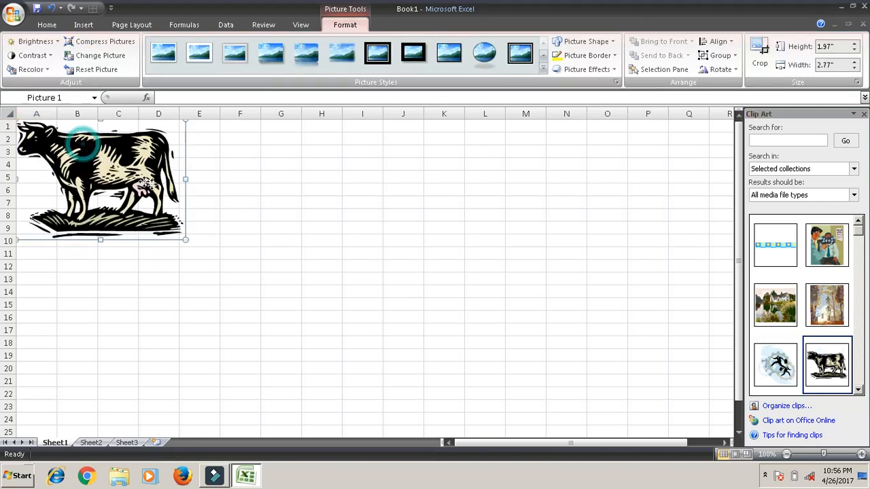
- Move and enlarge the cow clip to about 3.48" high by 4.9" wide, and remove it from the sheet
drag(81, 144, 149, 184)
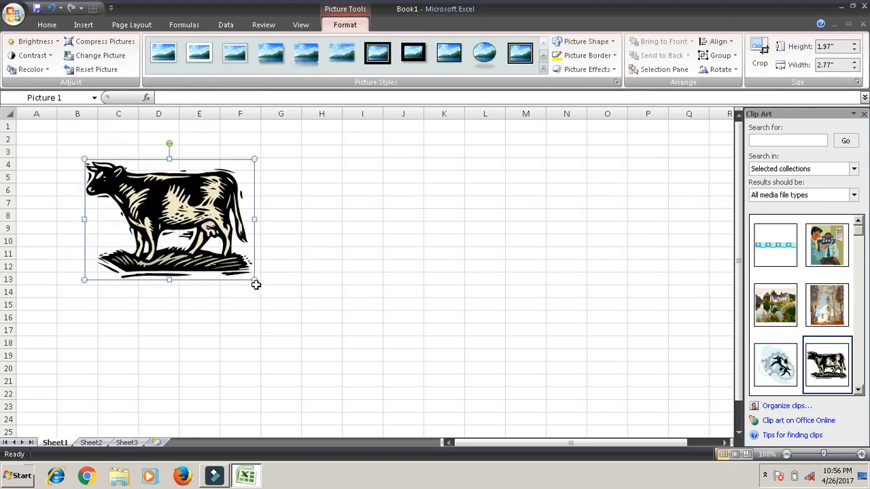
drag(256, 280, 383, 372)
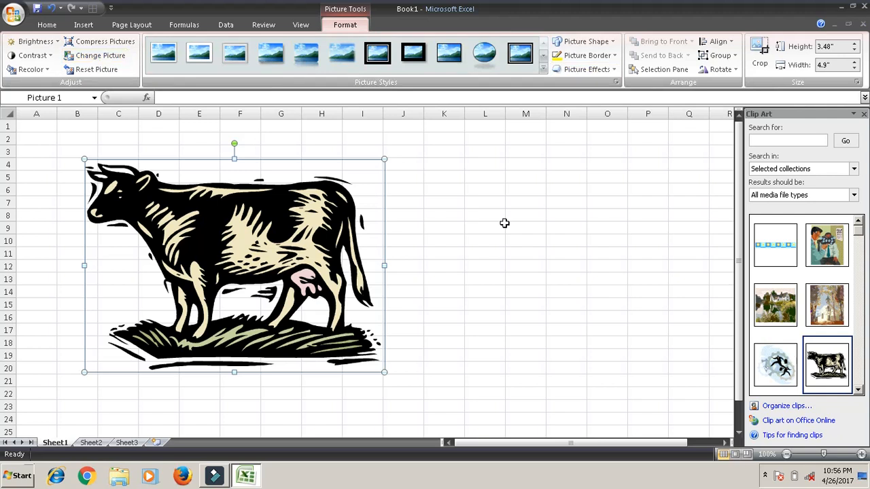
key(Delete)
- Draw a Round Diagonal Corner Rectangle about 2.91" high and 2.4" wide over columns J to M
click(83, 26)
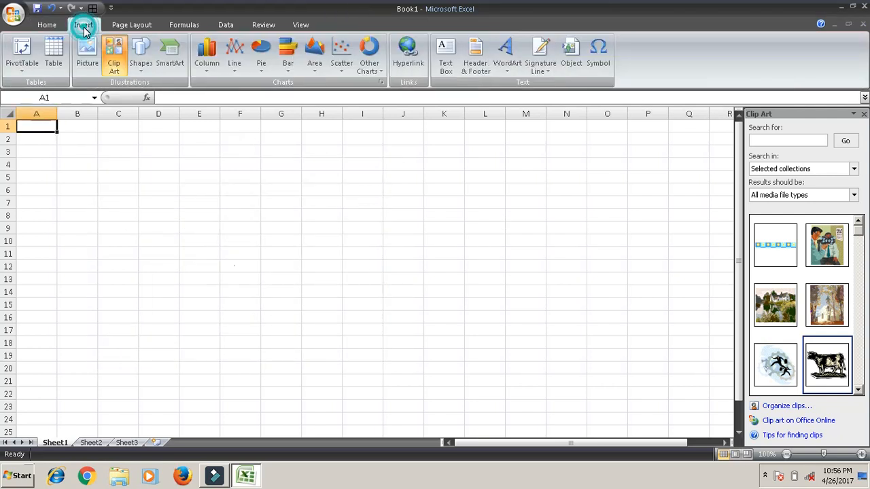
click(139, 63)
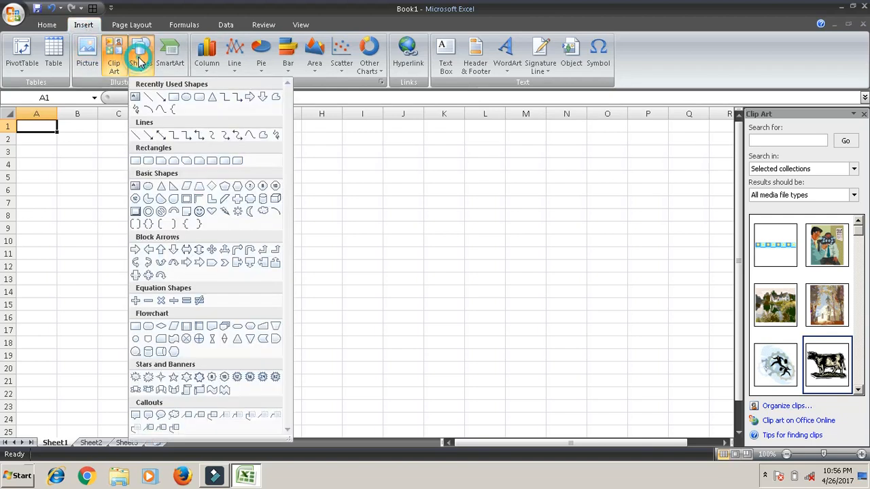
click(238, 162)
drag(532, 324, 550, 335)
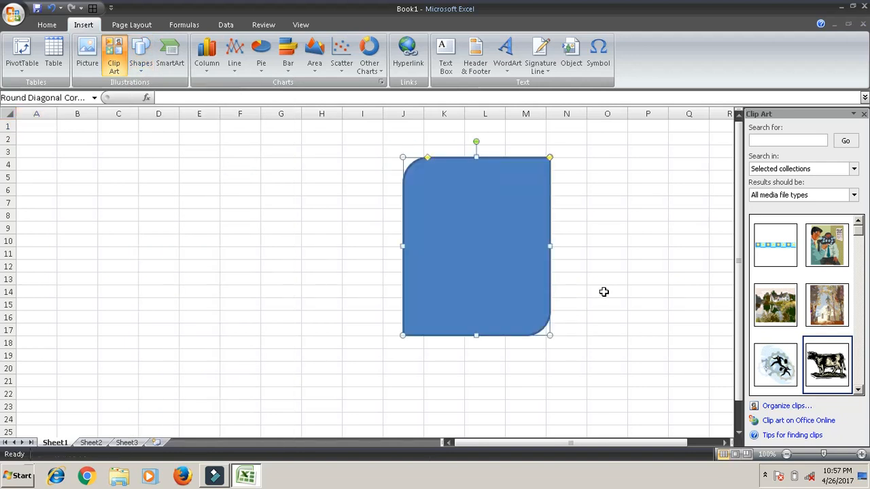
- Add the text "photograph" inside the round diagonal corner rectangle
right_click(480, 190)
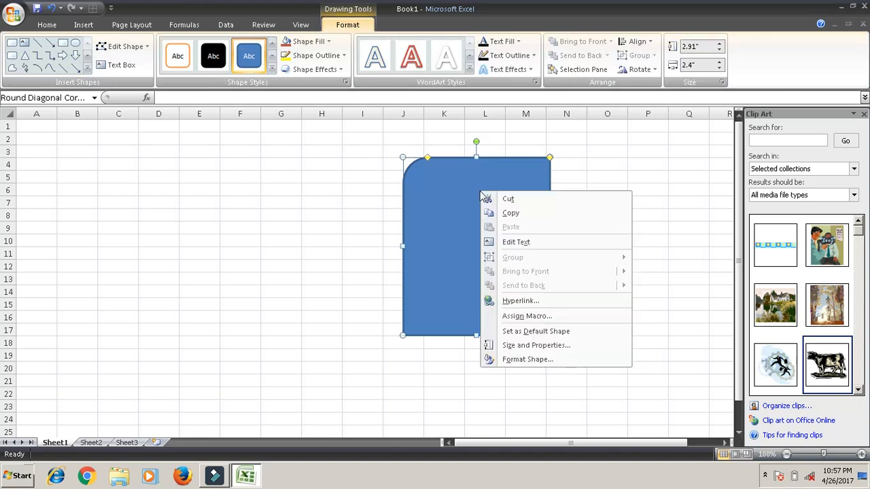
click(550, 244)
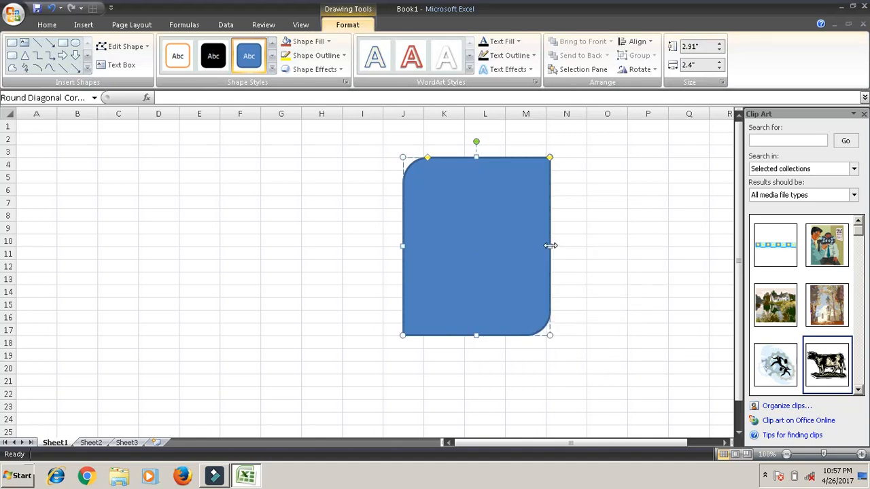
text(photograph)
- Enlarge the whole "photograph" text in the shape to font size 20 and leave text editing
key(ctrl+a)
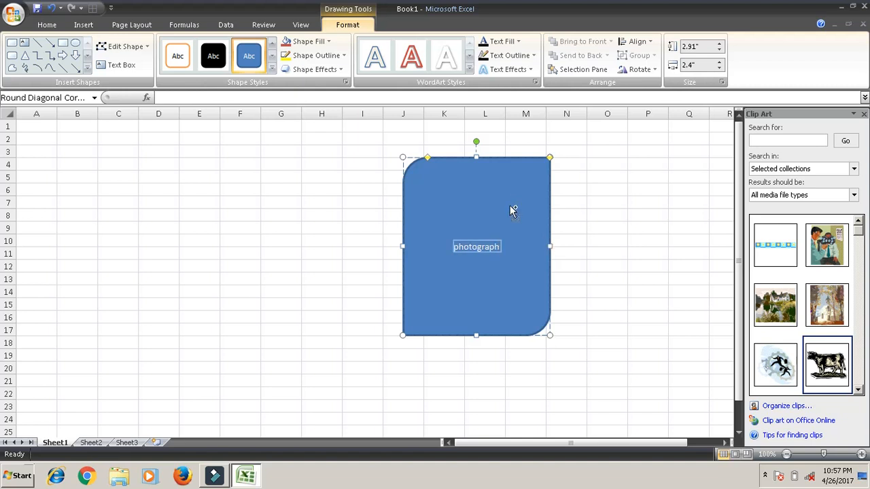
click(49, 28)
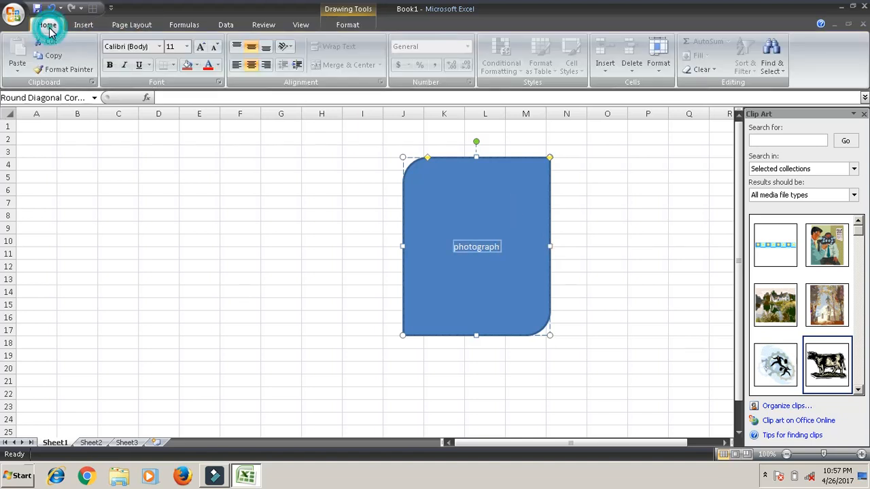
click(200, 49)
click(200, 49)
click(200, 49)
click(199, 49)
click(200, 50)
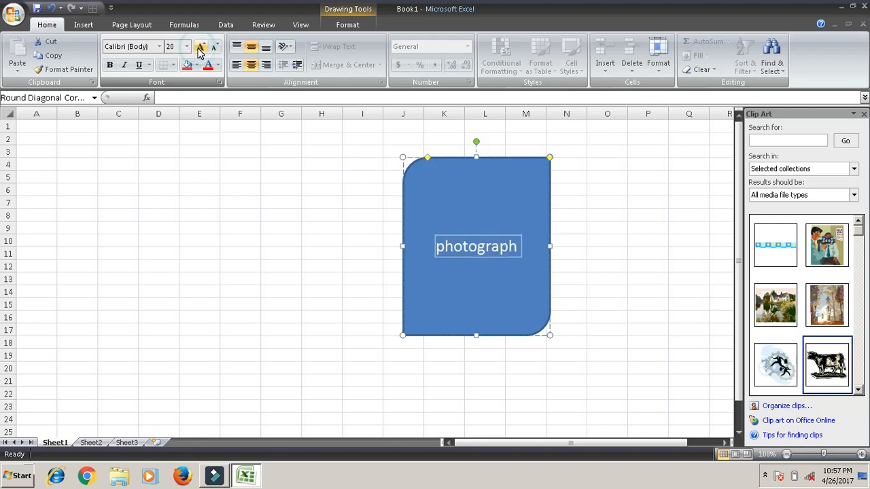
click(595, 190)
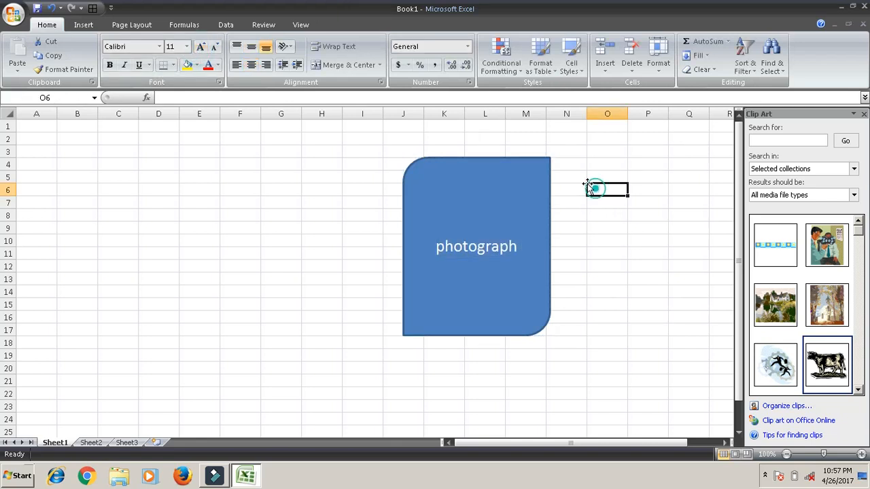
- Insert a text box at the end of the word "photograph" in the blue shape and widen it toward the left
double_click(525, 157)
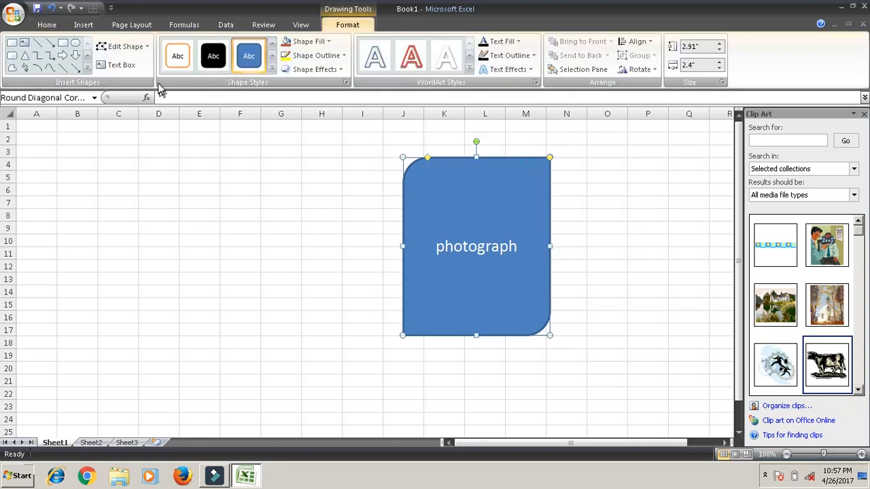
click(88, 70)
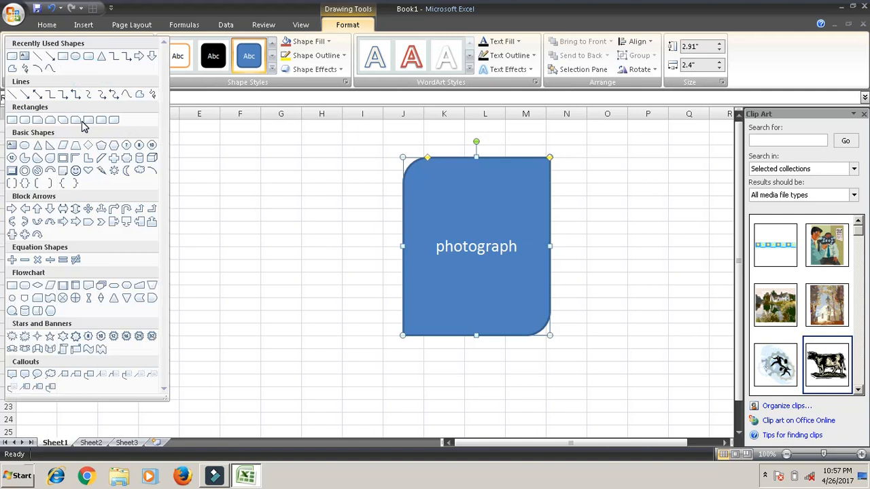
click(63, 56)
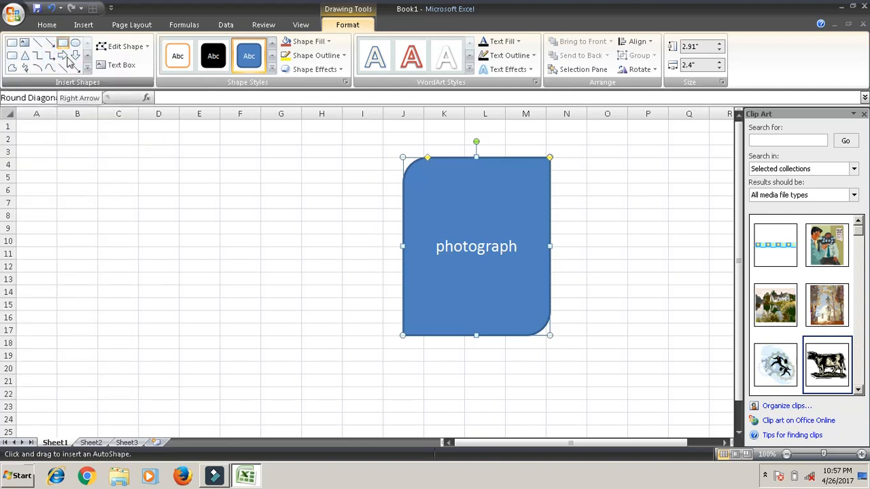
click(113, 71)
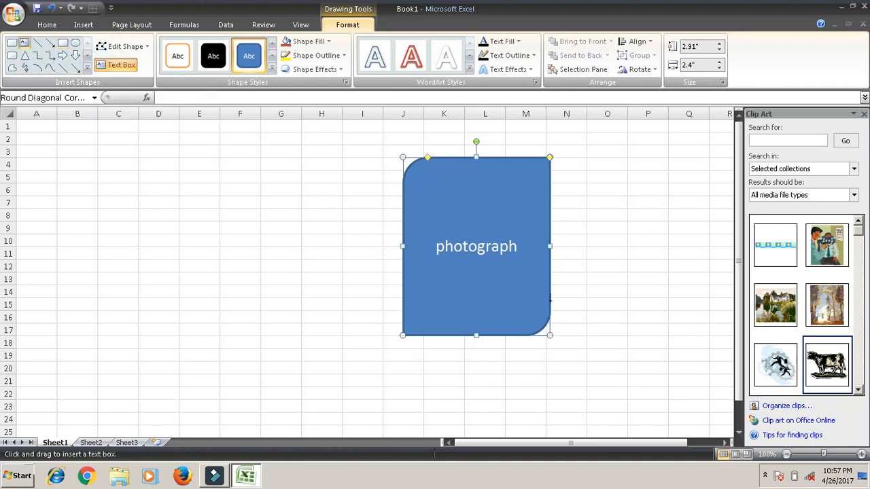
click(515, 247)
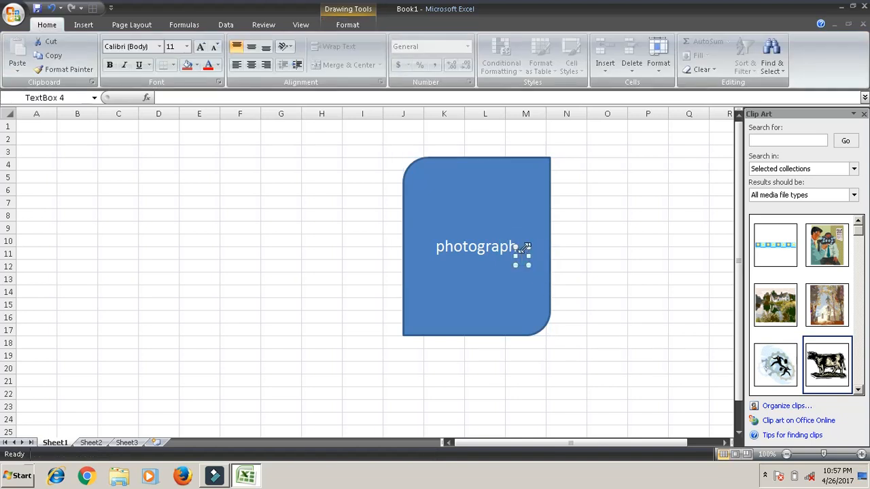
drag(515, 256, 477, 256)
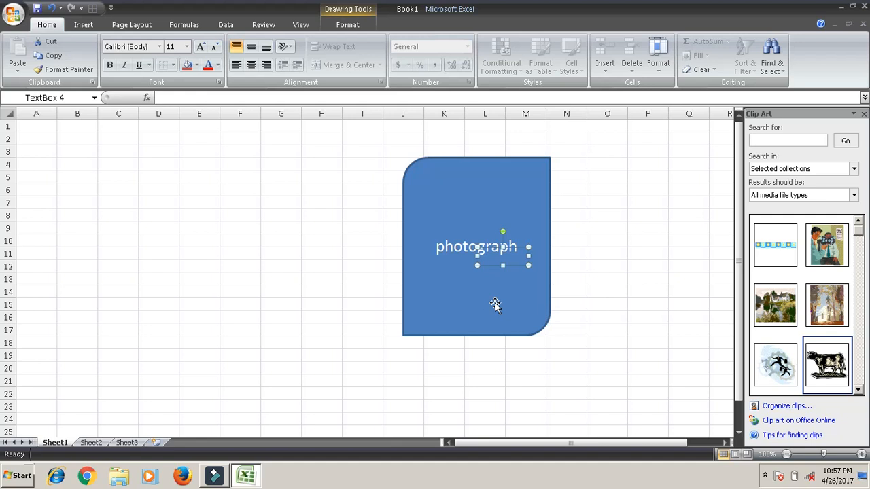
- Leave the text box and give the round diagonal corner rectangle the glossy orange shape style from the last row of the gallery
key(Escape)
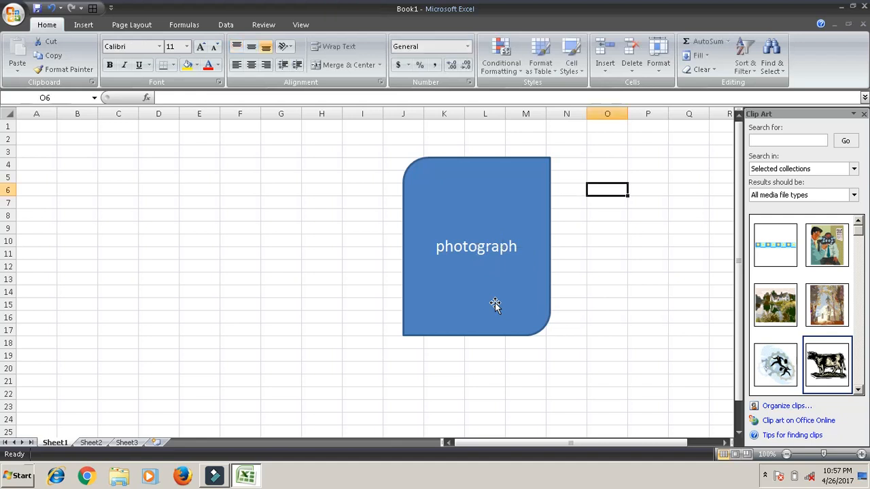
click(519, 159)
double_click(519, 159)
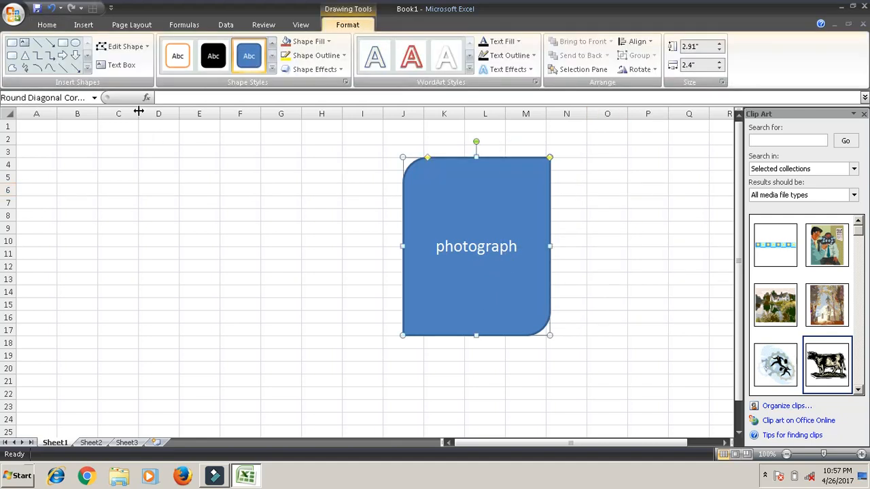
click(272, 71)
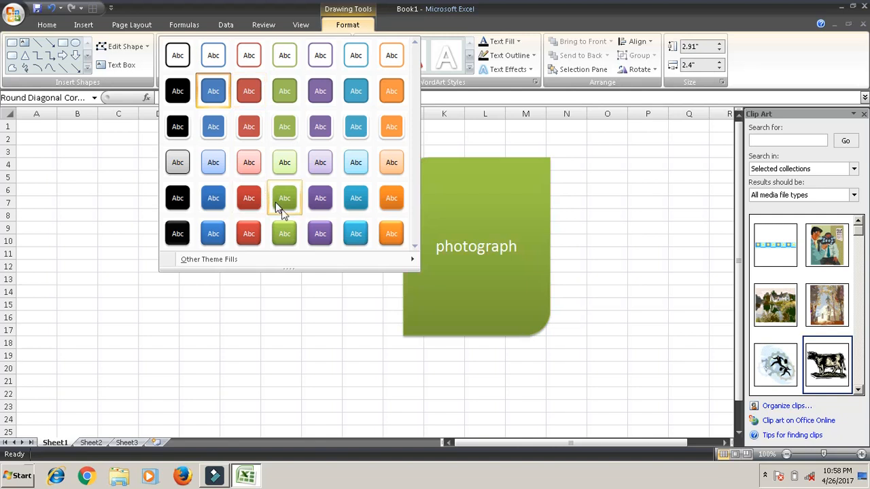
click(401, 233)
- Try the Chrysanthemum sample picture as the shape's fill and undo the picture fill
click(323, 42)
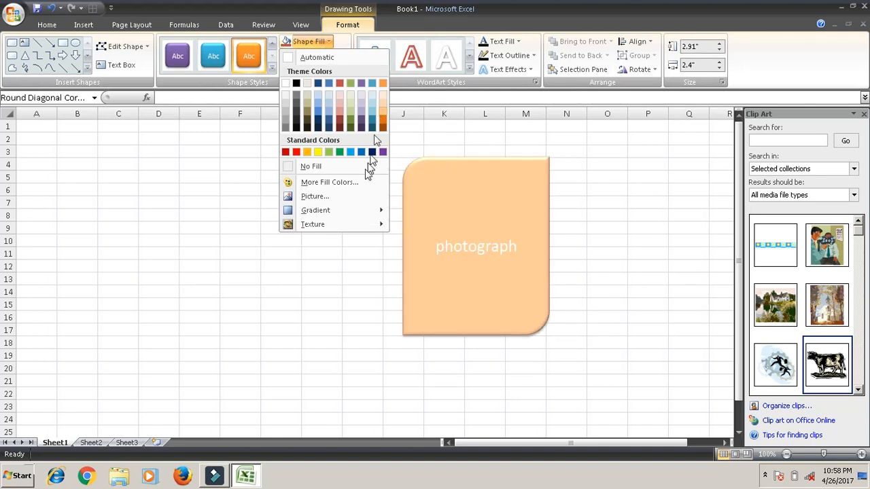
click(359, 197)
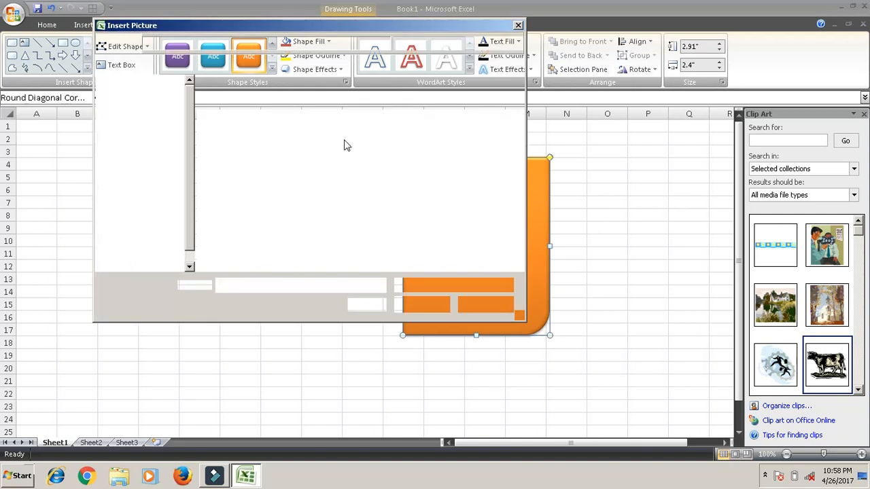
click(239, 170)
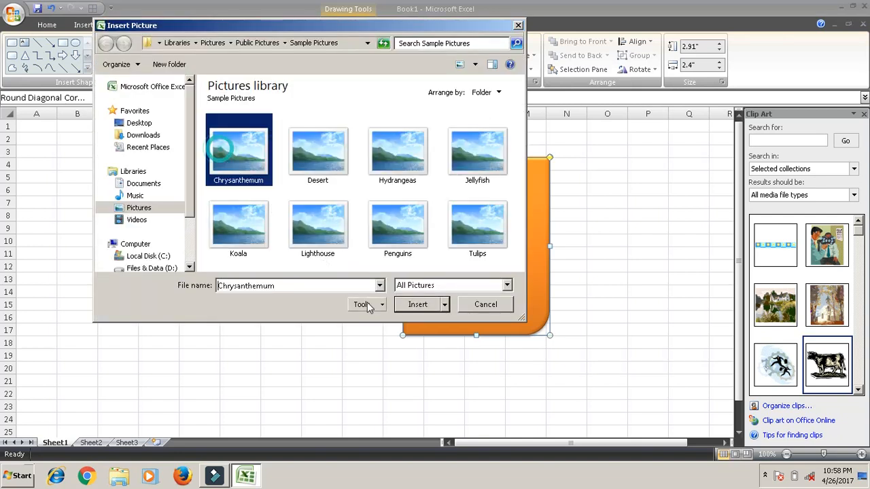
click(428, 305)
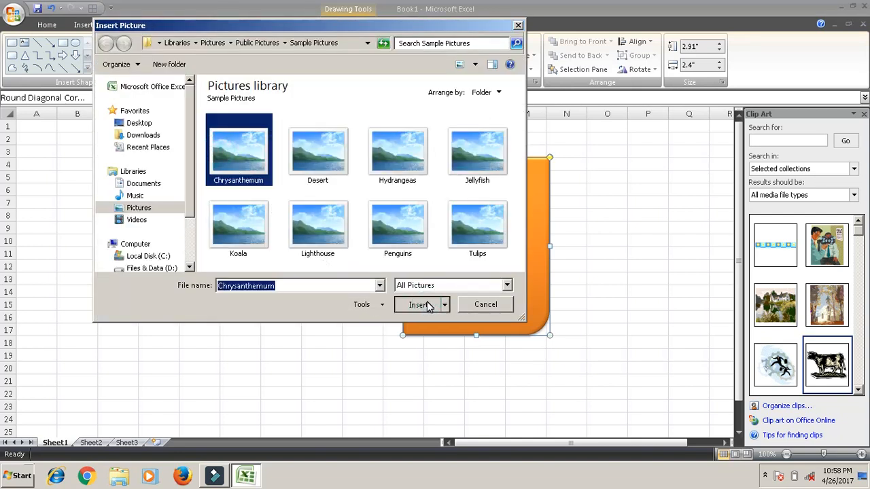
click(420, 305)
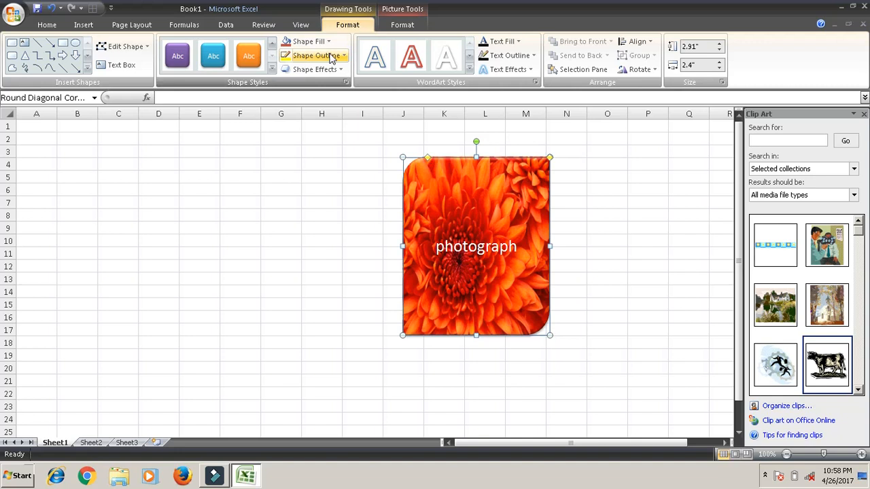
key(ctrl+z)
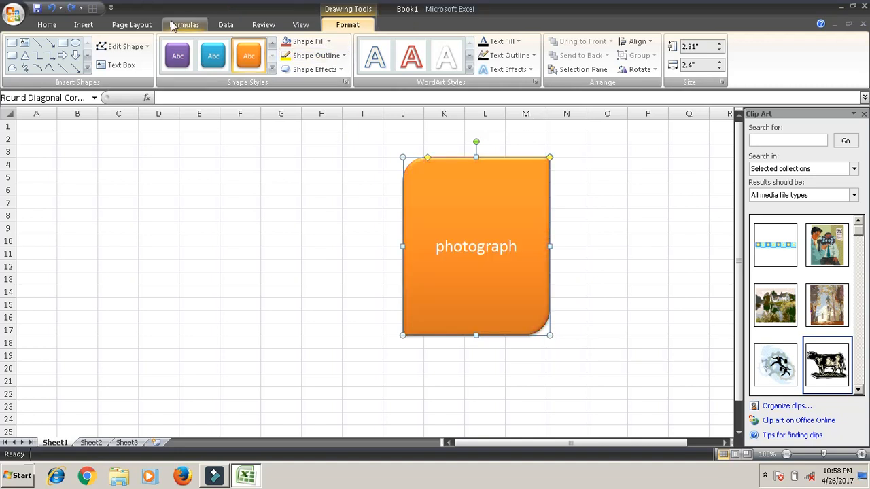
- Give the orange shape a dark red outline with a weight of 3 pt
click(339, 60)
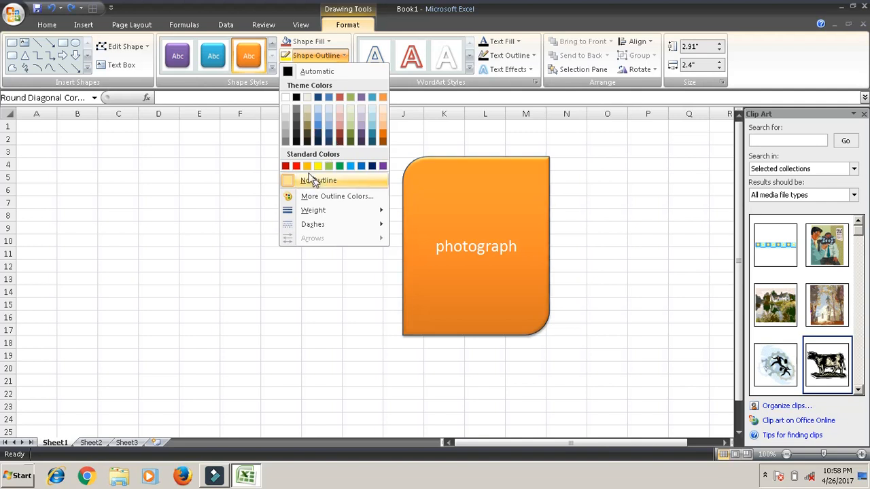
click(285, 167)
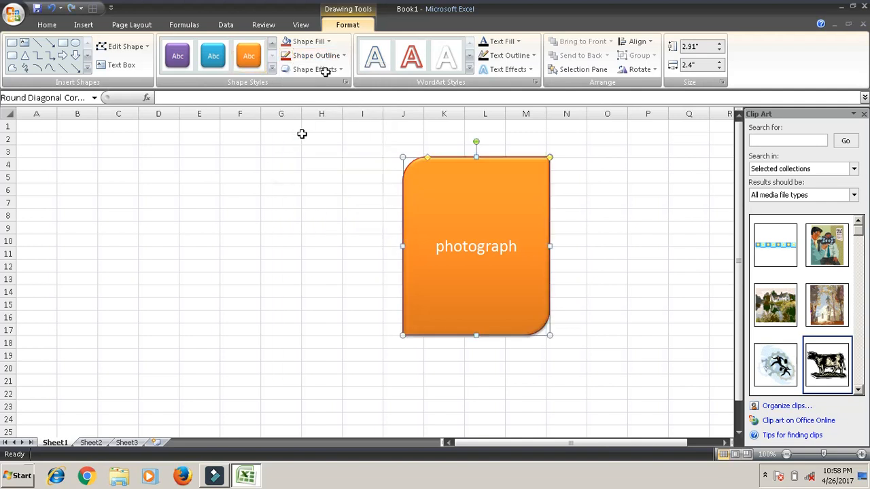
click(330, 60)
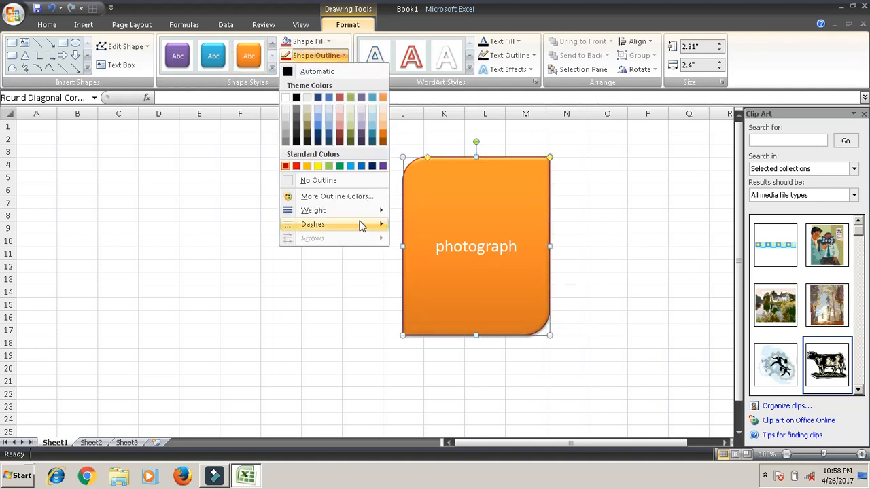
mouse_move(375, 212)
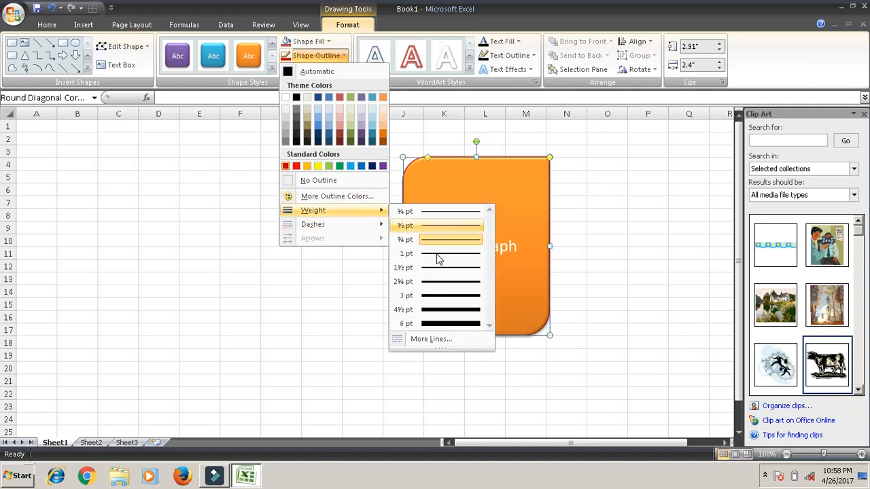
click(459, 298)
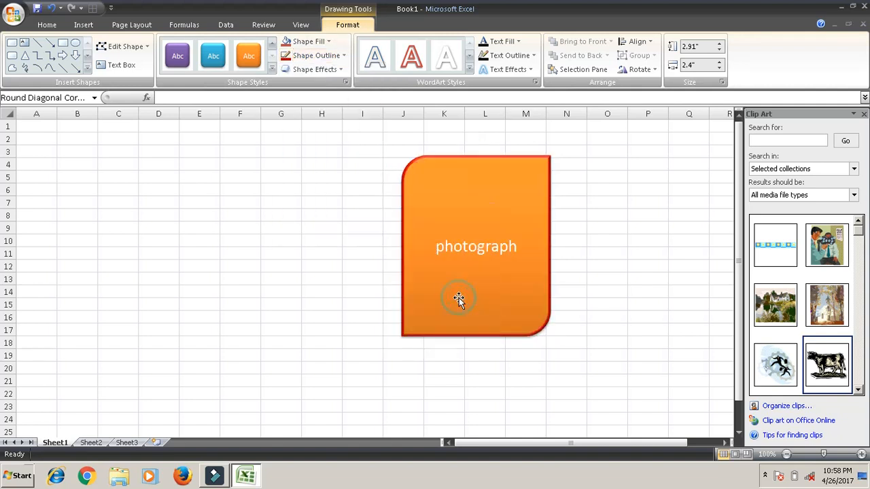
- Add an aqua glow from the third row of glow variations around the orange shape
click(326, 69)
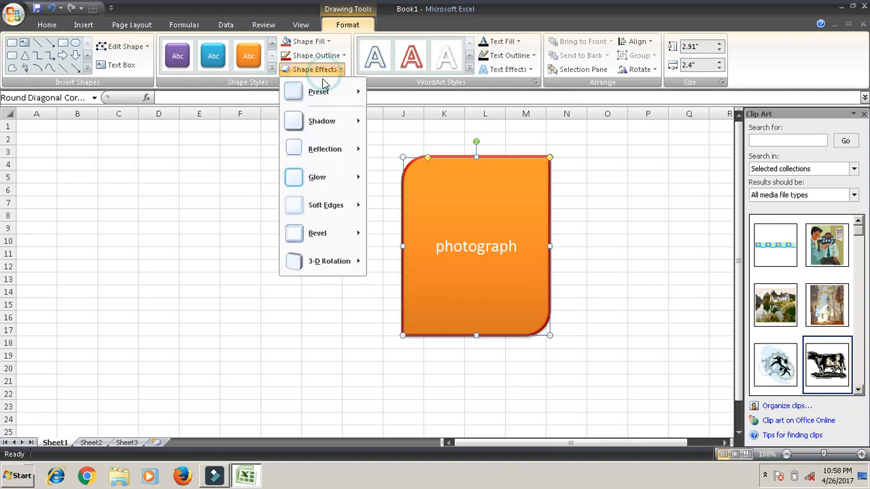
mouse_move(332, 194)
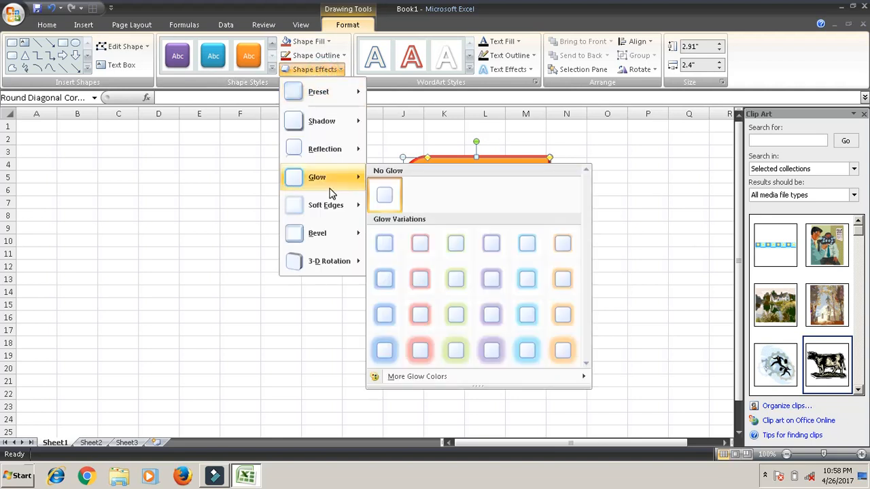
click(527, 314)
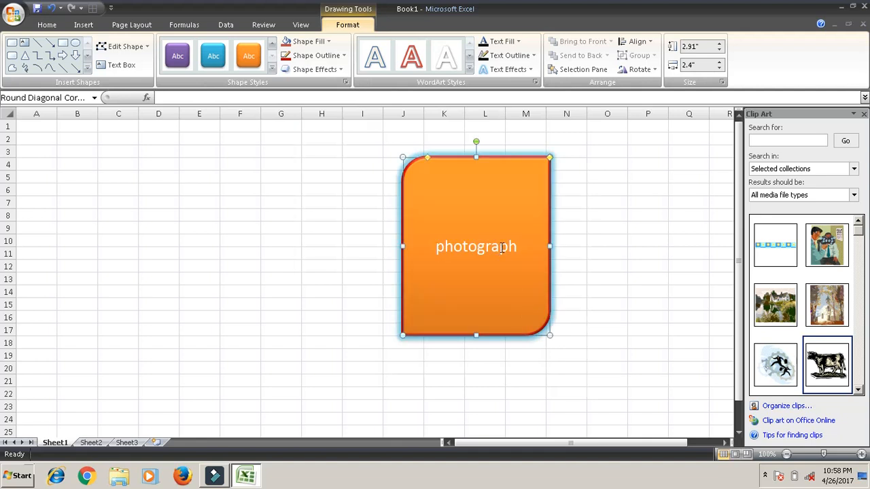
- Apply the blue WordArt style from the first column of the fourth row to the whole word "photograph"
drag(515, 246, 425, 245)
click(469, 69)
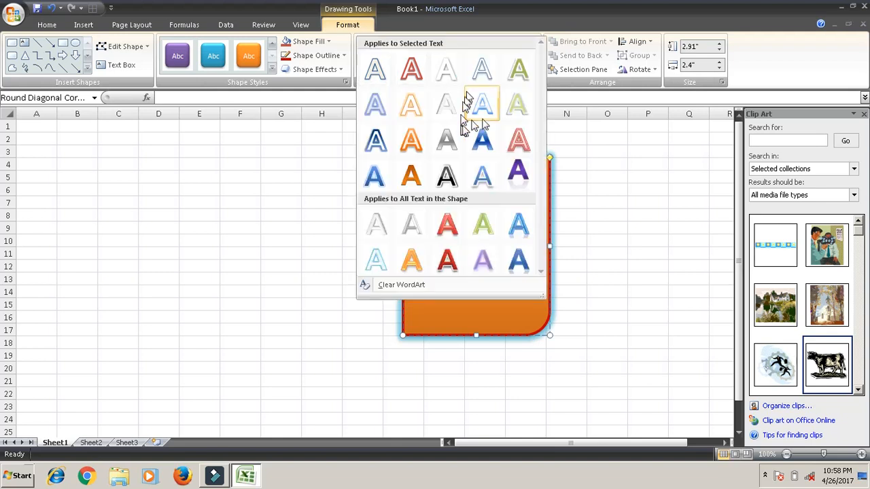
click(486, 121)
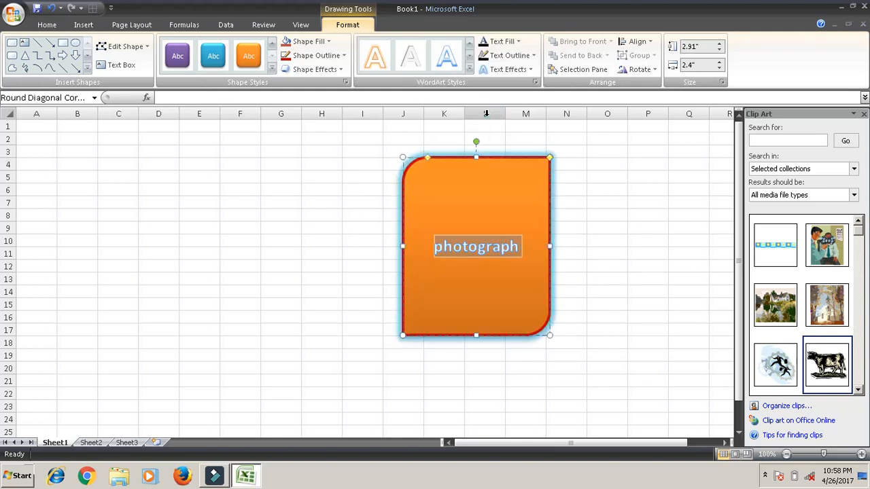
click(469, 69)
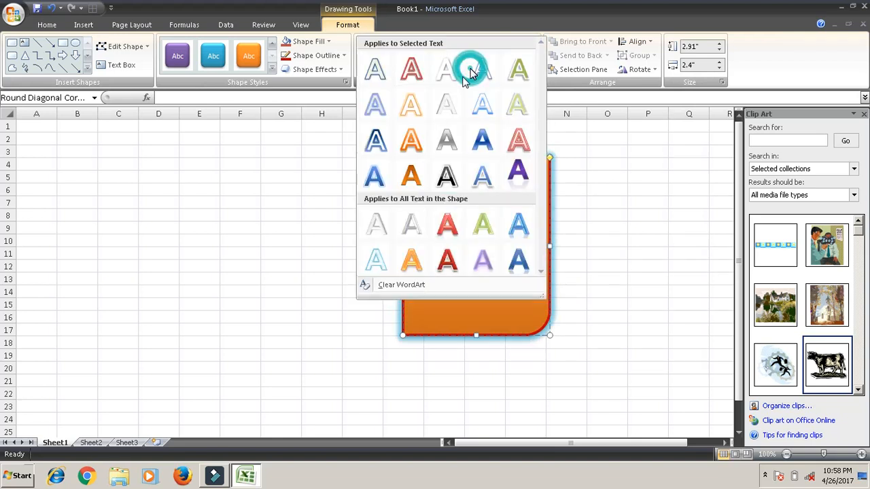
click(375, 178)
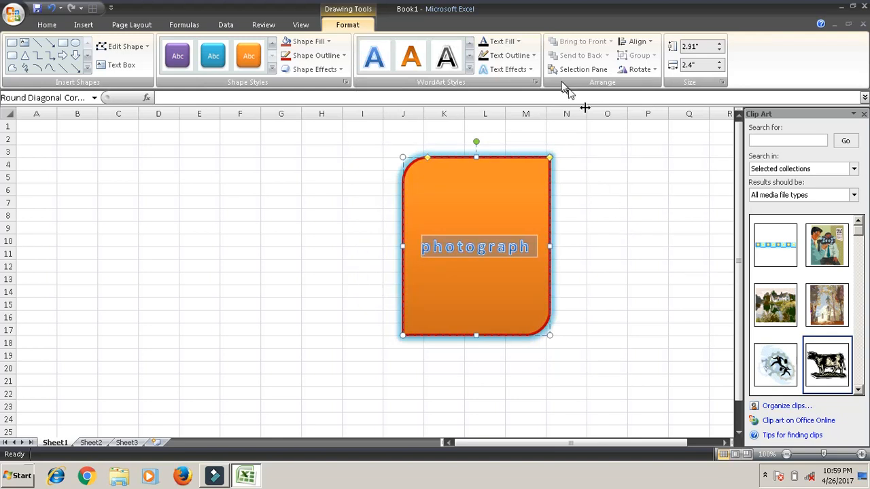
- Set the text fill of "photograph" to a dark red theme color and its text outline to standard yellow
click(519, 42)
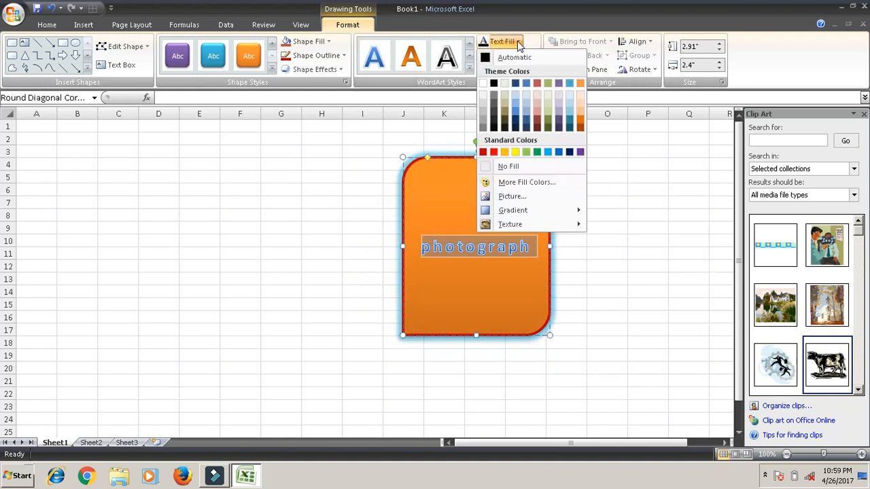
click(569, 121)
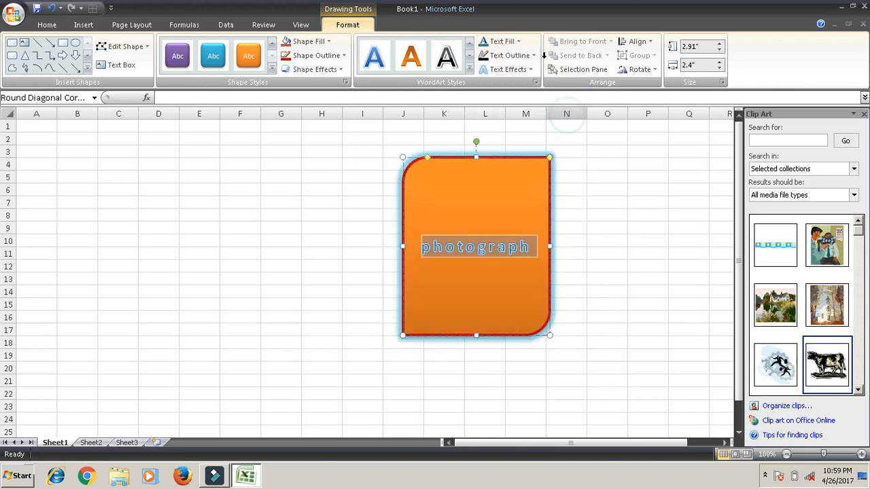
click(513, 42)
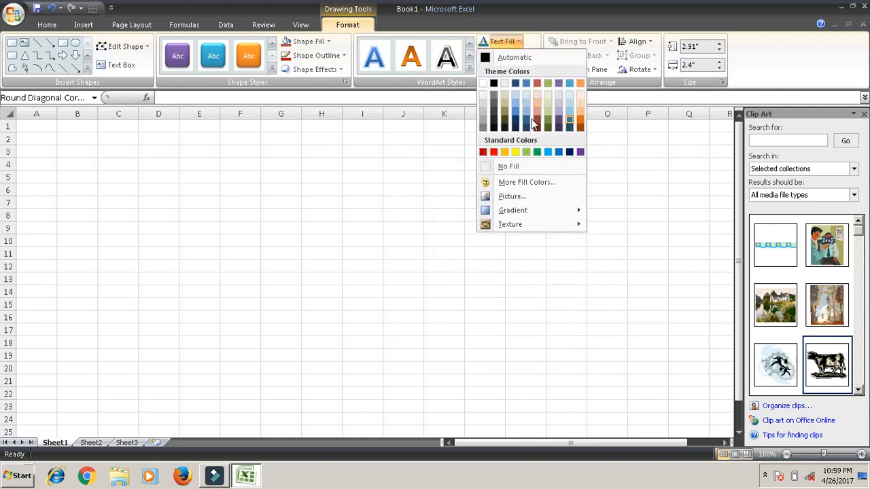
click(540, 122)
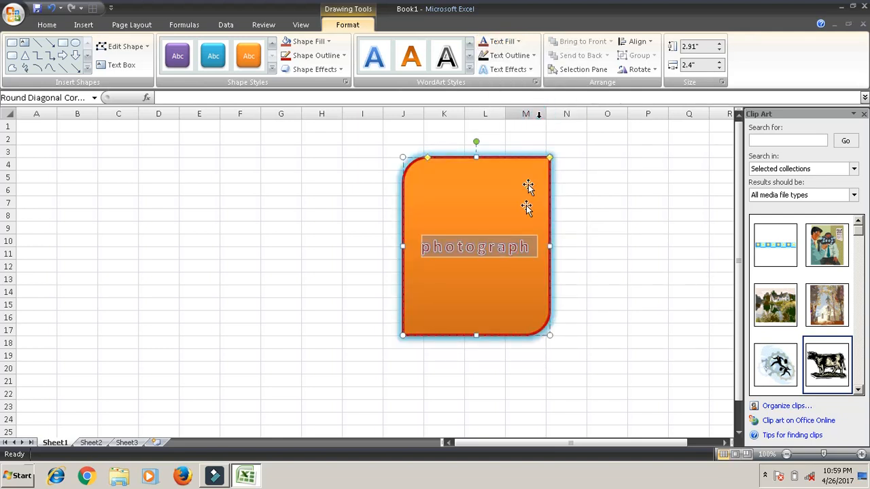
click(519, 58)
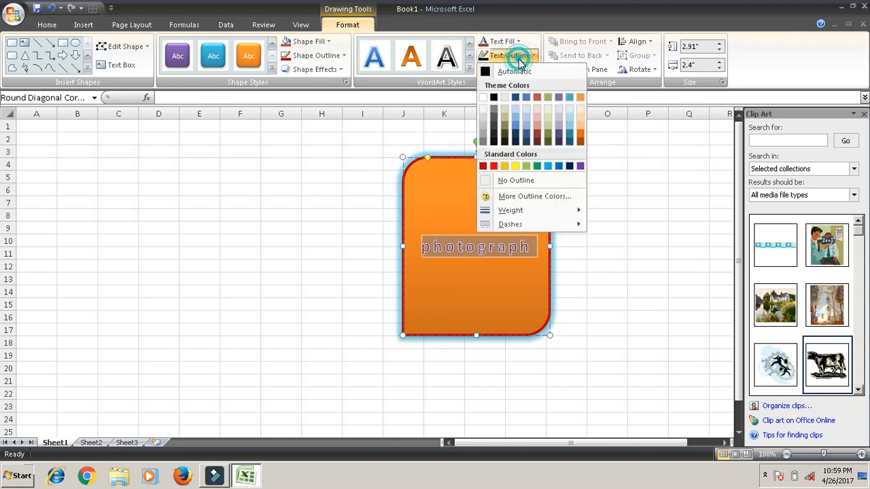
click(518, 167)
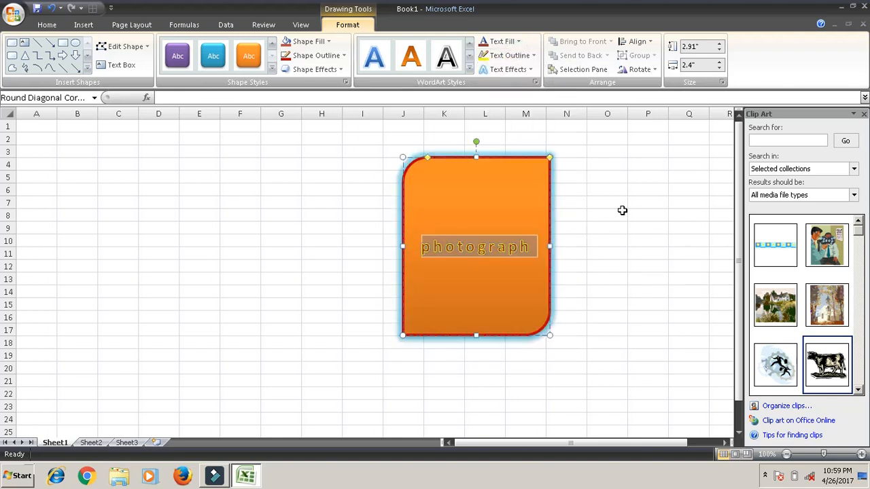
- Add an aqua glow from the second row of glow variations to the "photograph" text
click(524, 70)
mouse_move(530, 145)
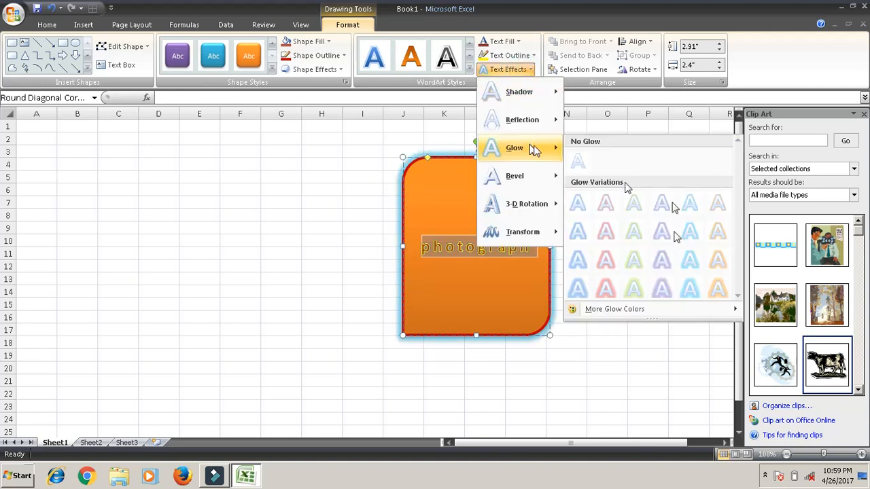
click(690, 244)
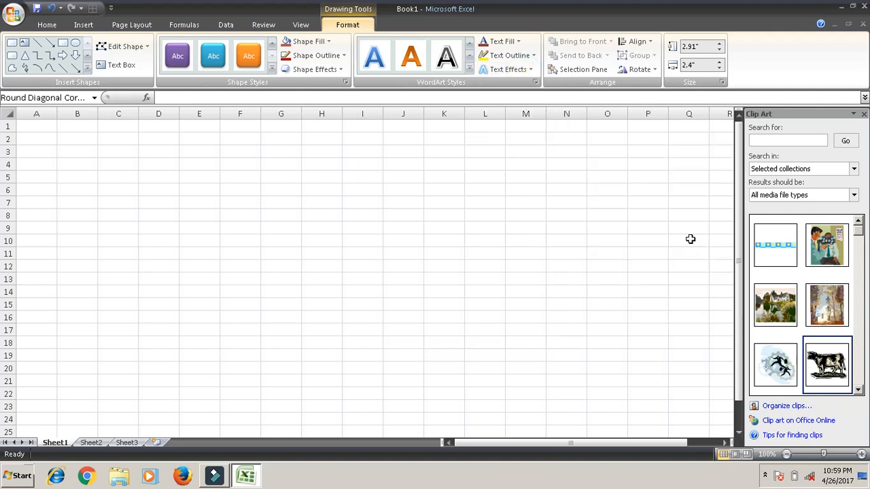
- Apply the second 3-D rotation in the second row of the Parallel group to the shape with its text
click(513, 73)
mouse_move(529, 224)
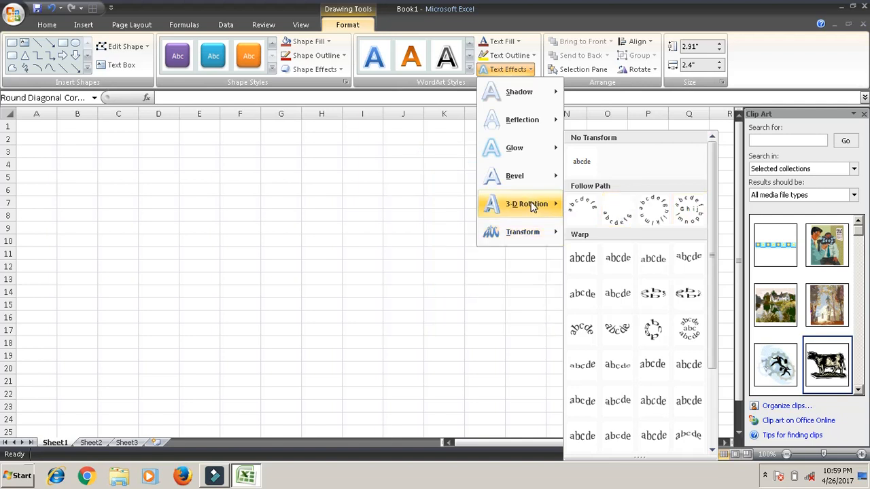
mouse_move(532, 207)
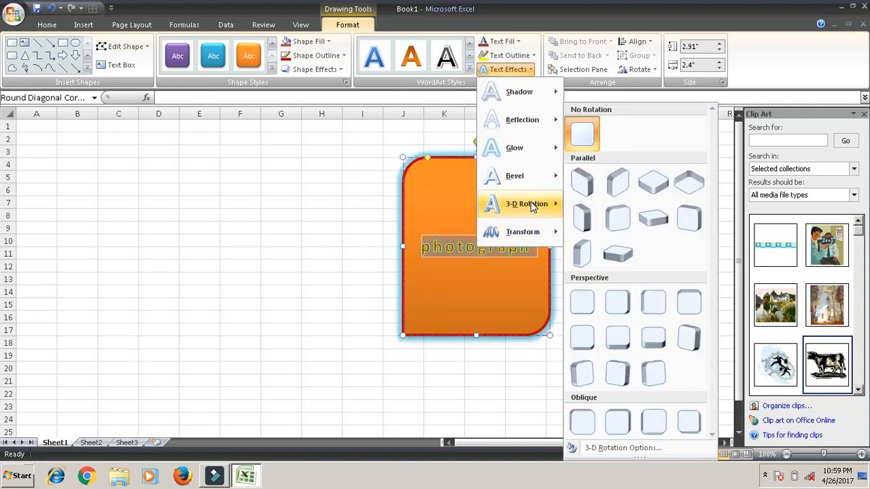
click(626, 221)
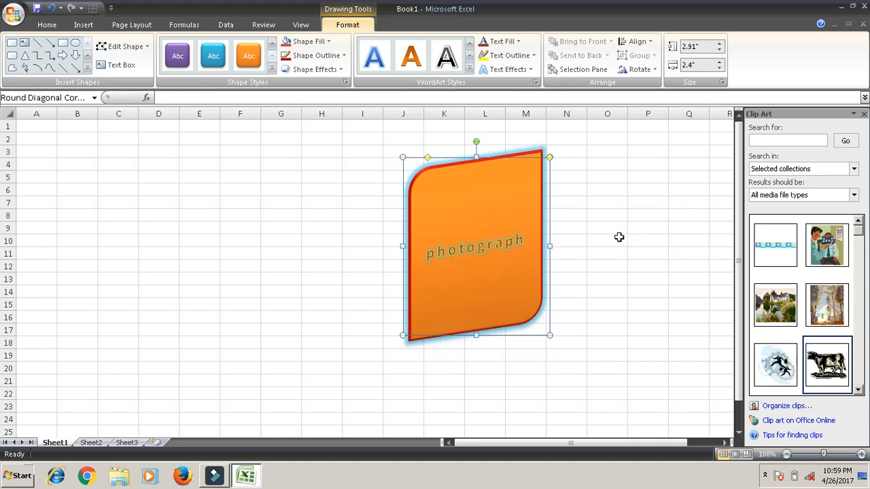
- Delete the rotated "photograph" shape from the sheet and close the Clip Art pane
key(Delete)
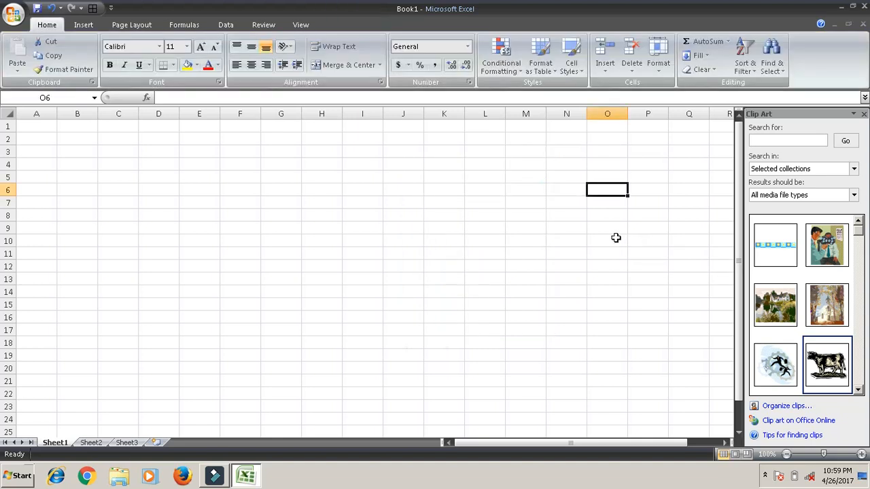
click(863, 114)
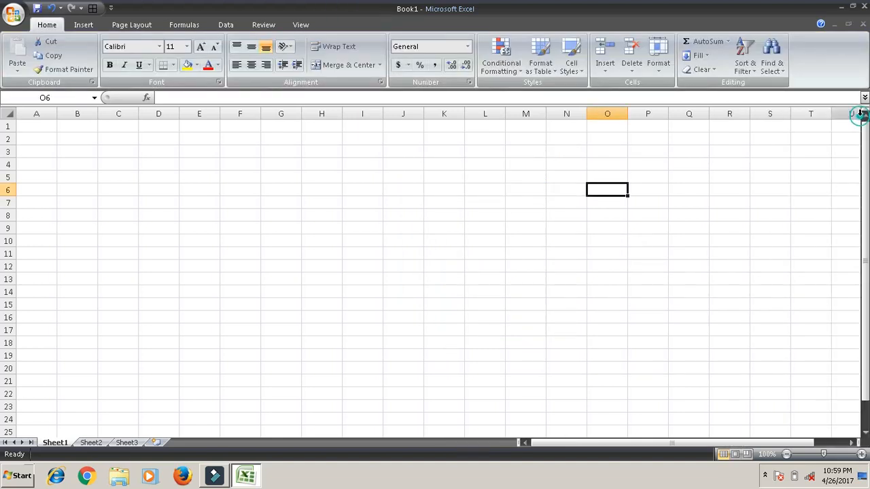
click(79, 26)
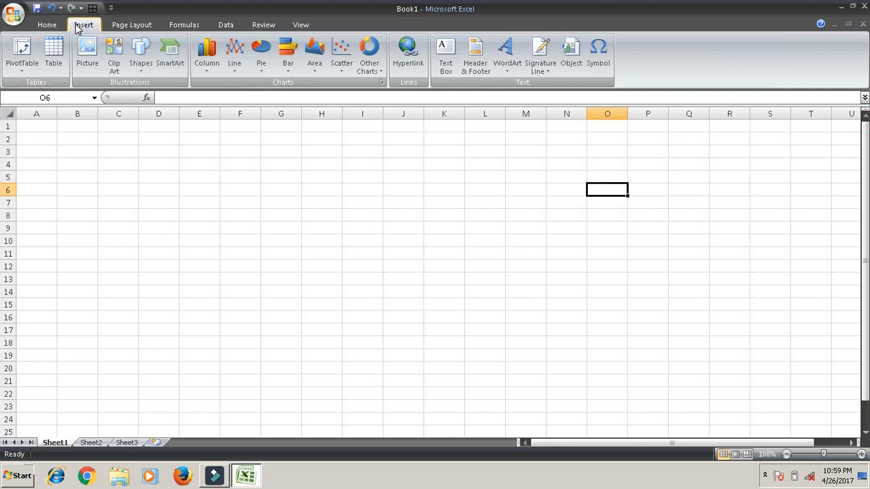
- Browse the Process, Cycle and Hierarchy SmartArt categories and insert an Organization Chart from the Hierarchy category
click(170, 58)
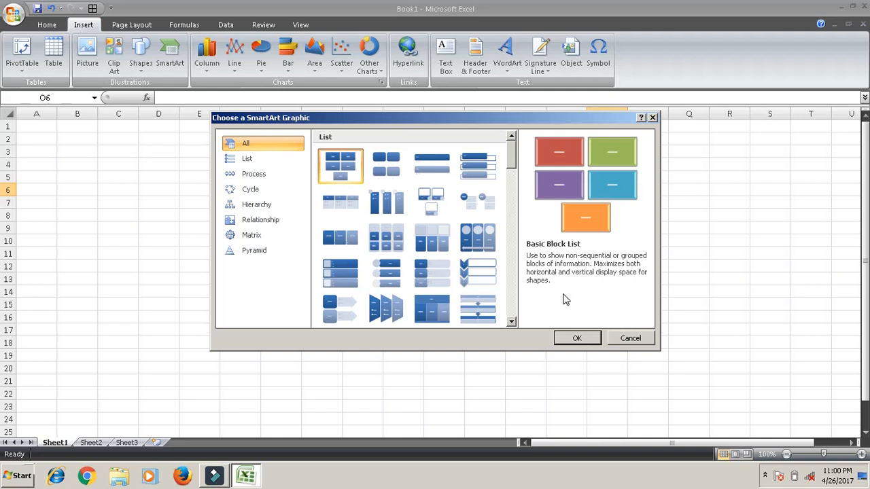
click(267, 173)
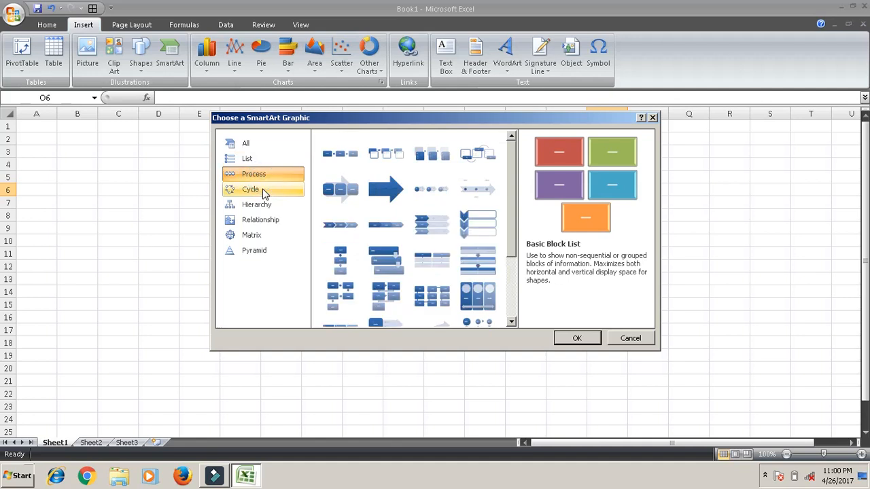
click(264, 192)
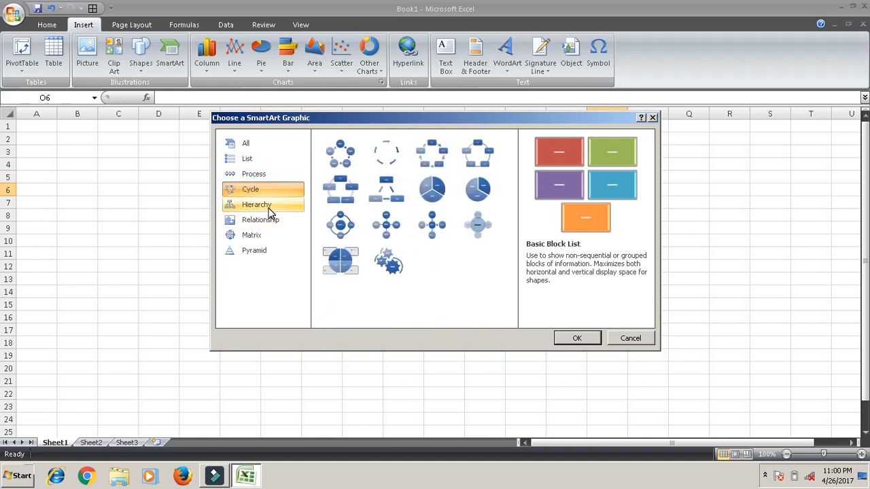
click(268, 206)
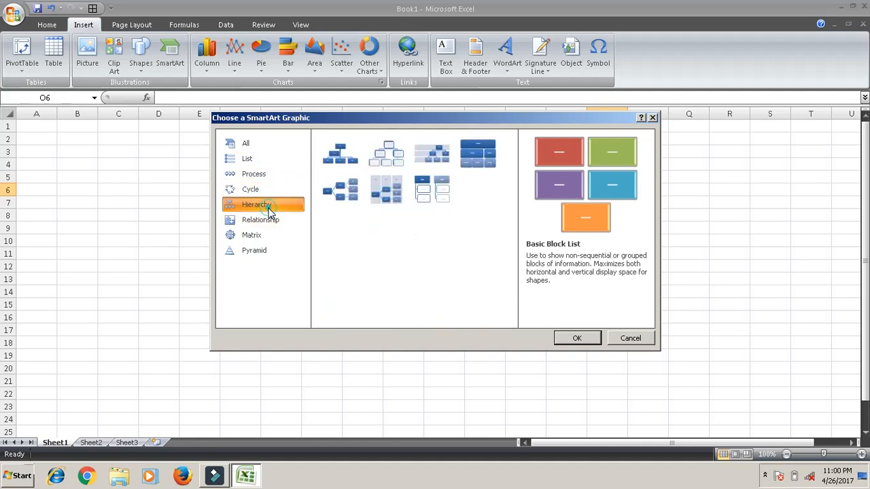
click(356, 164)
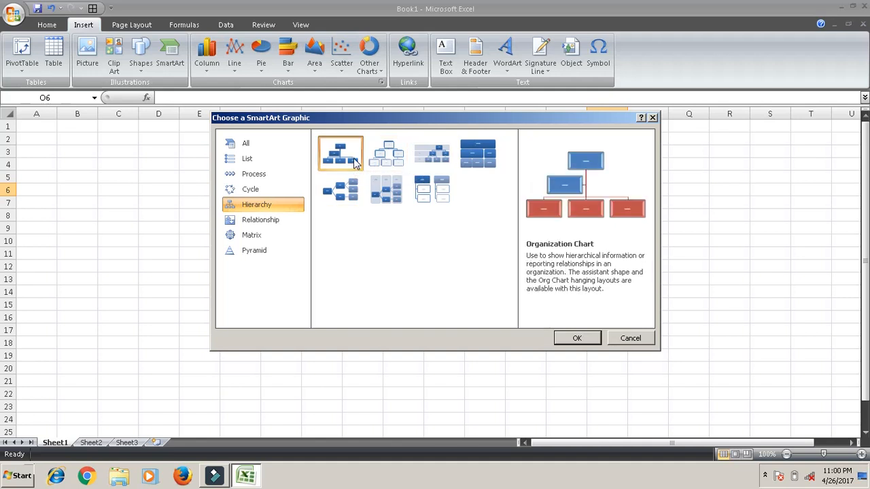
click(588, 337)
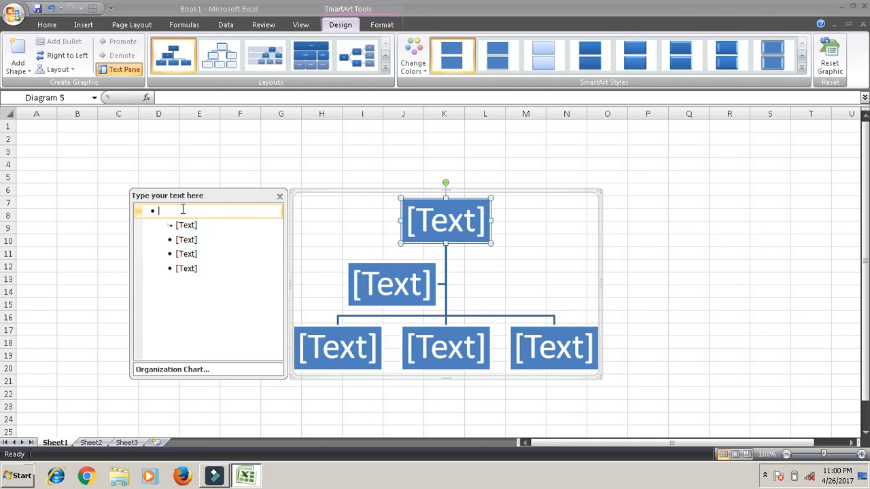
- Fill the organization chart with ZSM in the head box, RSM in the assistant box, and ASM, BPO and BPO in the lower boxes
text(ZSM)
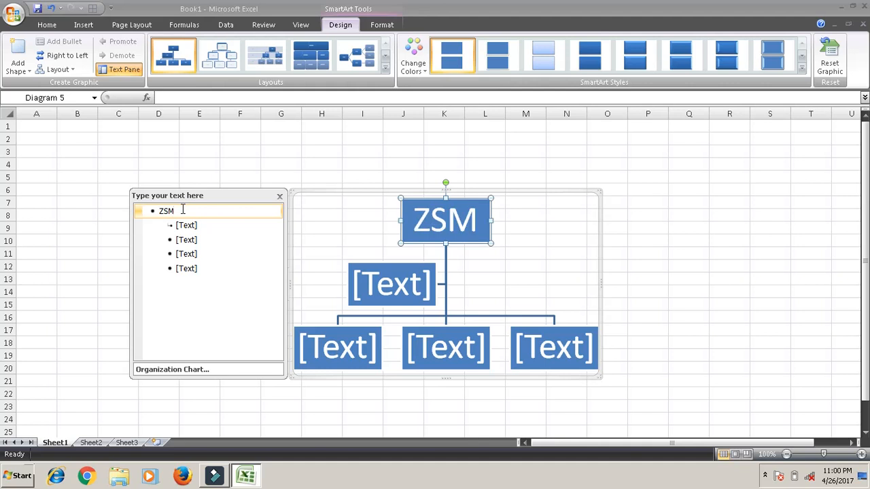
key(Down)
text(RSM)
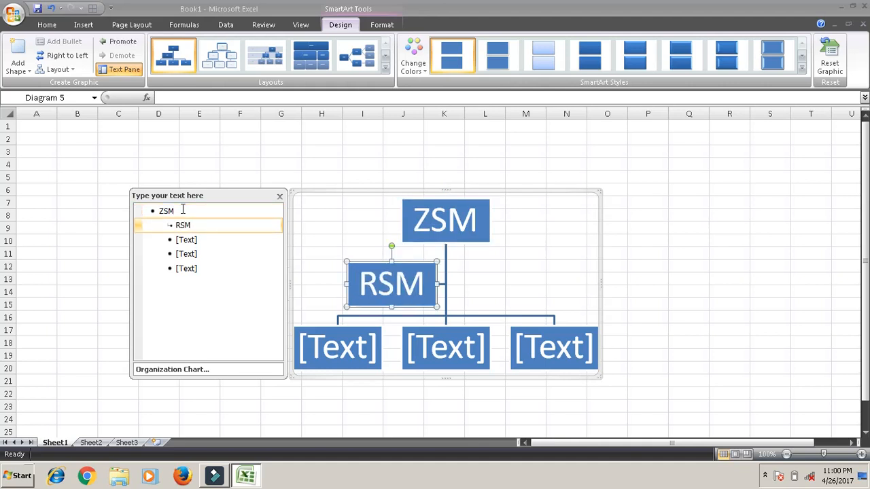
key(Down)
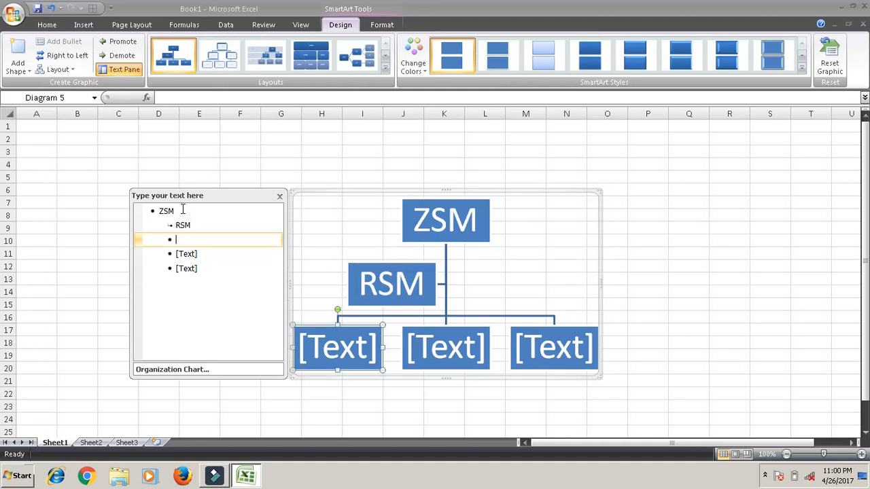
text(ASM)
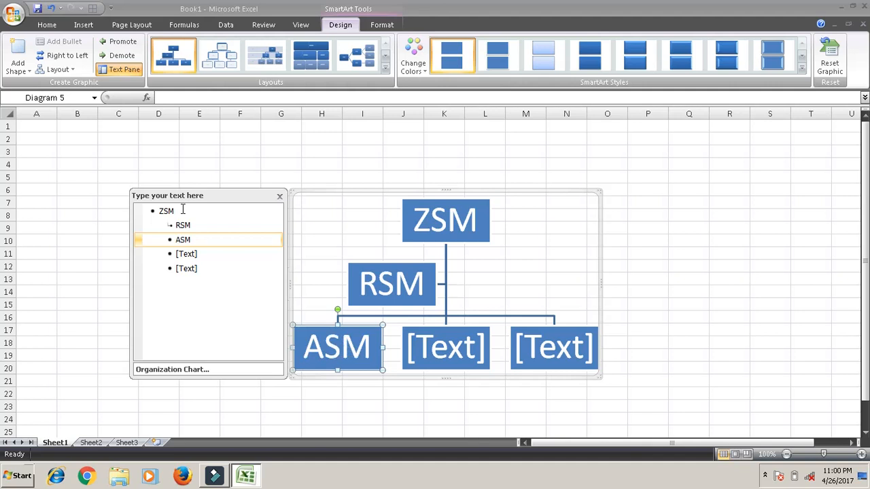
key(Down)
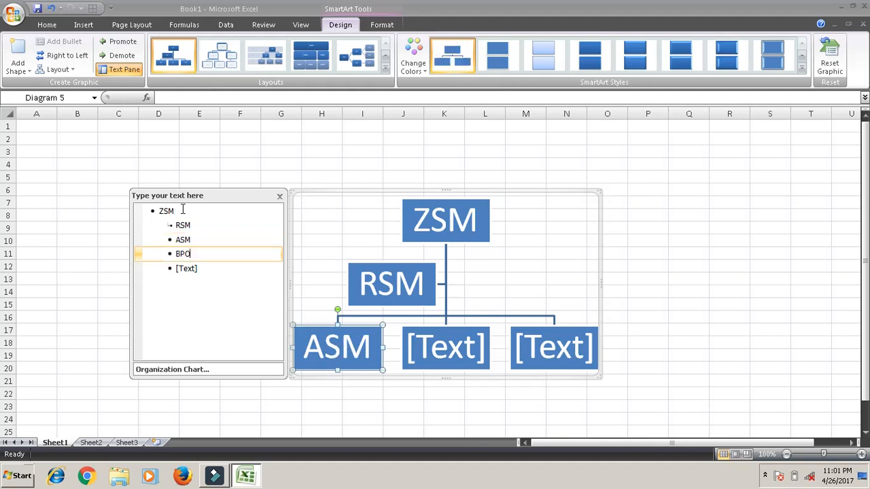
text(BPO)
key(Down)
text(BPO)
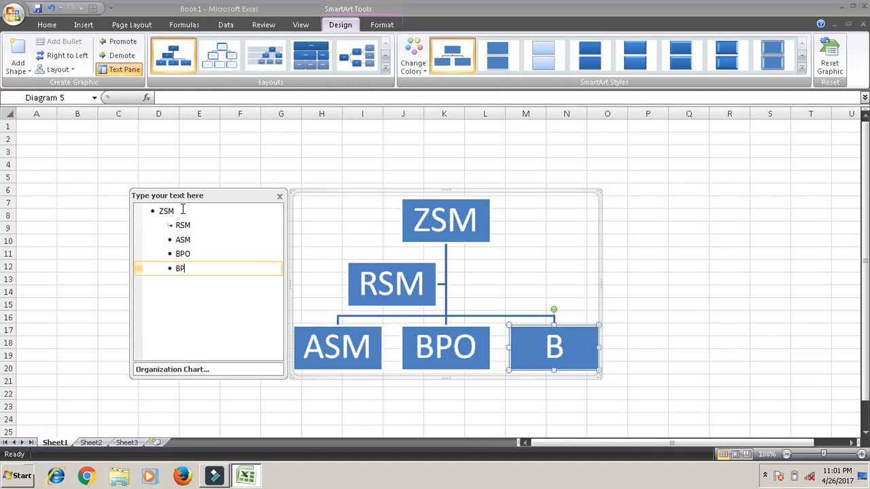
click(739, 229)
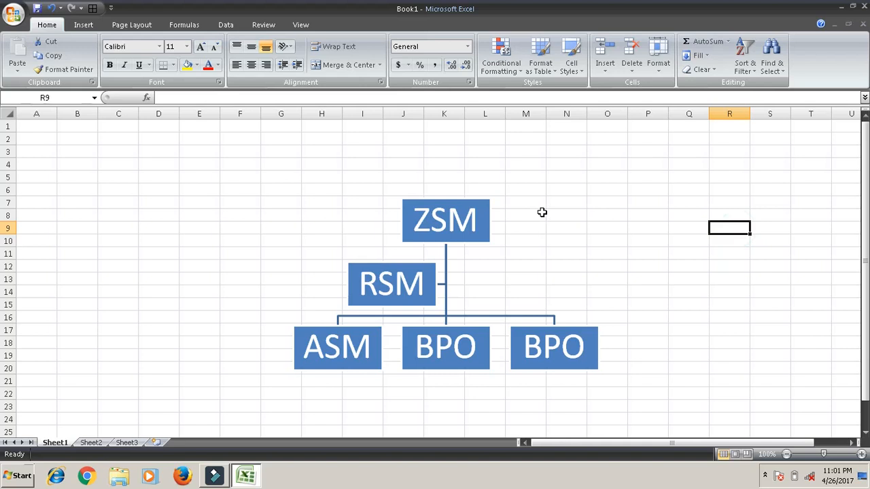
- Change the layout of the organization chart to Horizontal Labeled Hierarchy
click(485, 225)
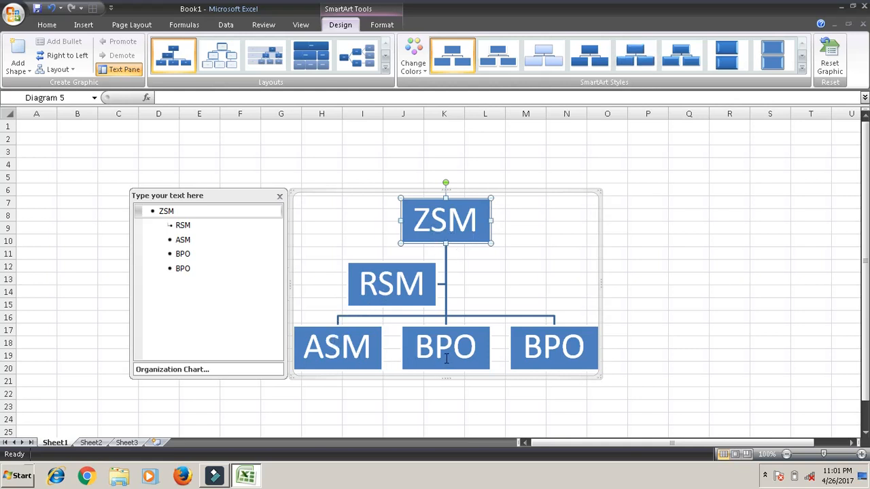
click(599, 196)
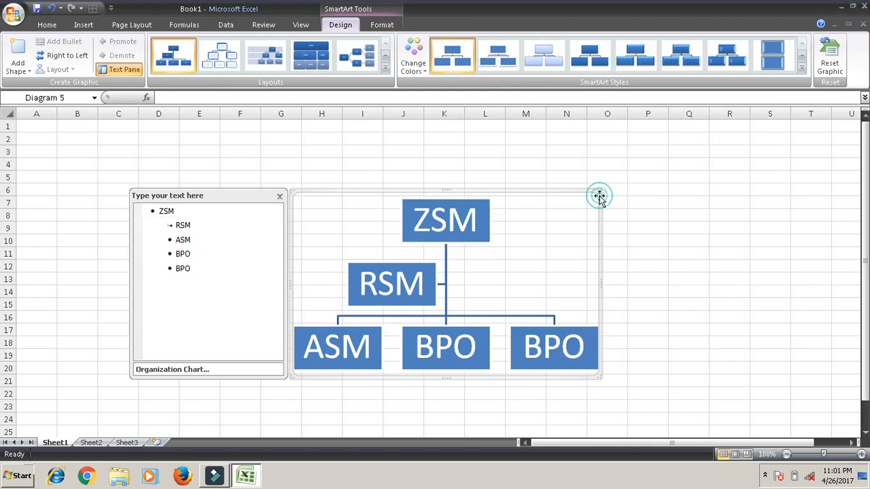
click(385, 70)
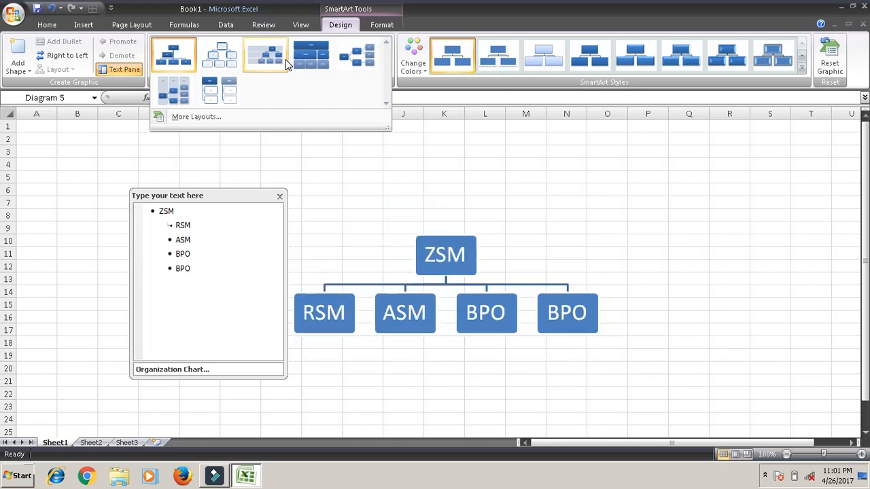
click(189, 98)
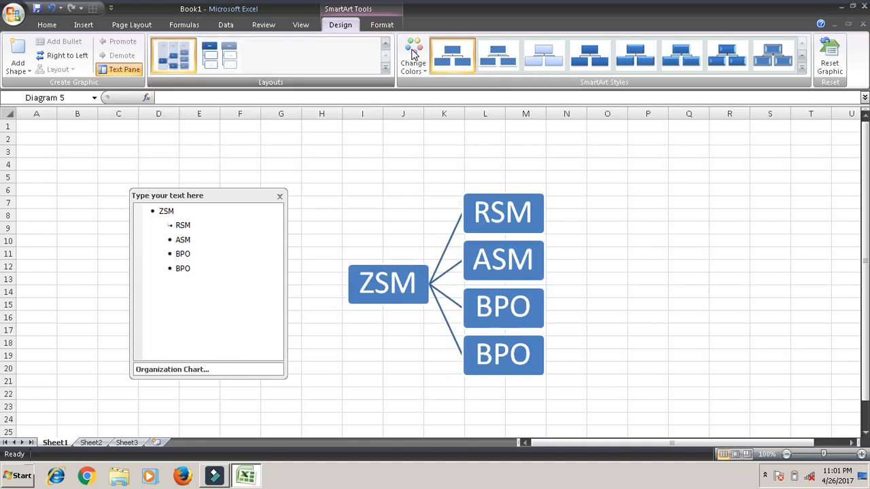
- Recolor the hierarchy with the last Colorful option after trying the first, and apply the third Best Match SmartArt style
click(413, 56)
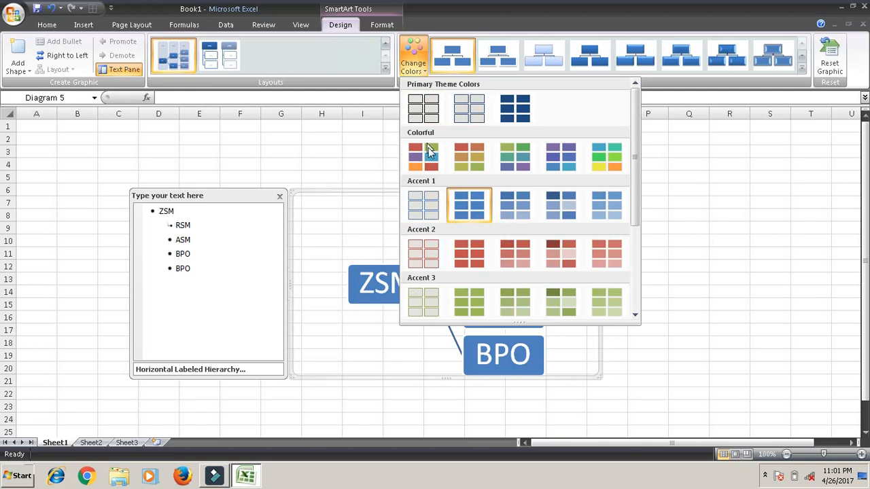
click(435, 165)
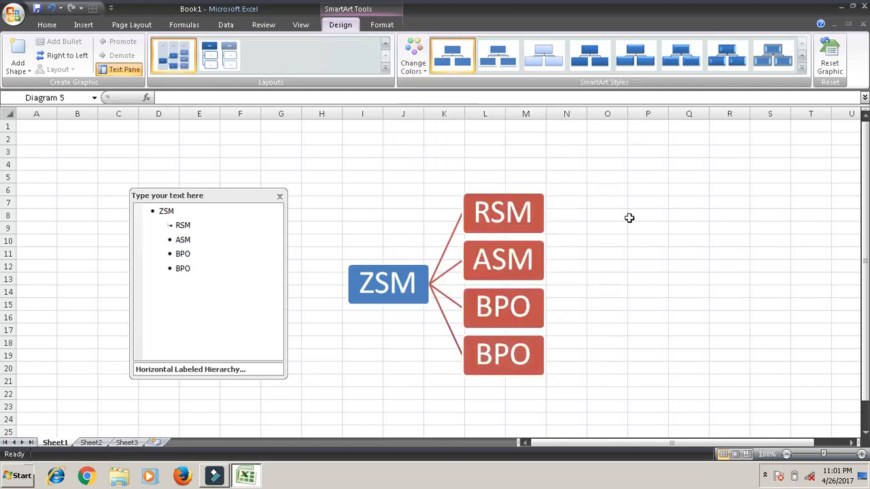
click(411, 56)
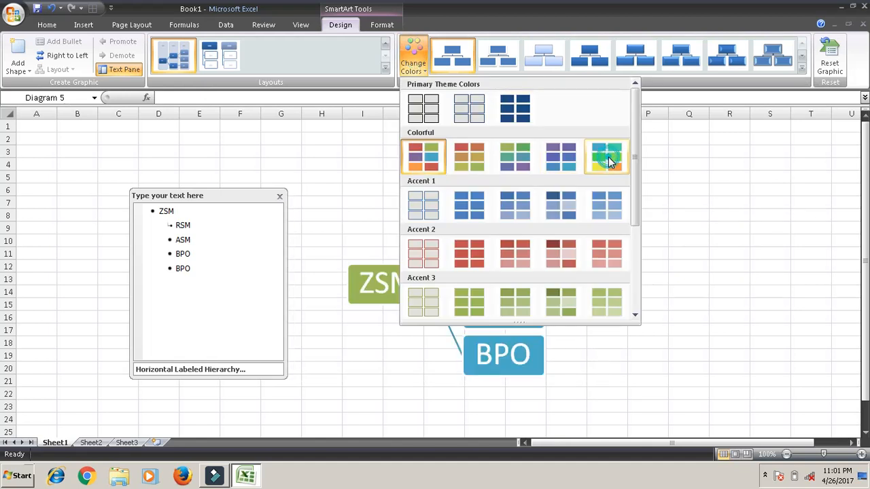
key(Escape)
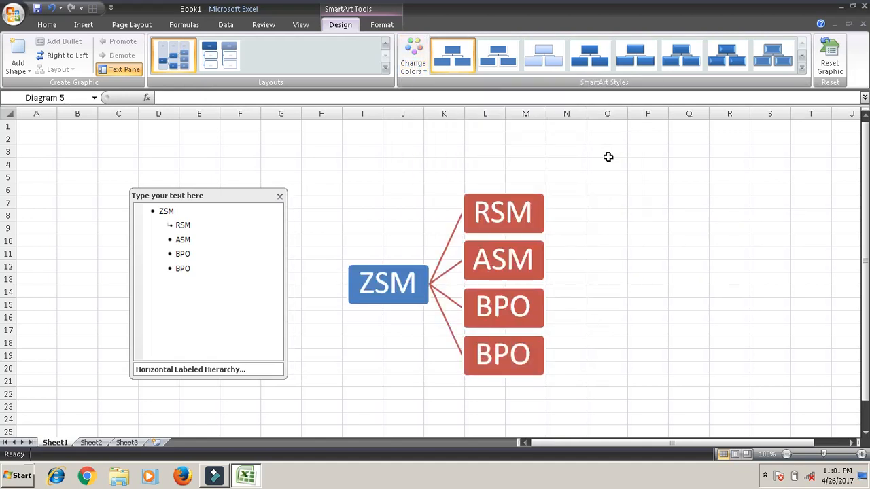
click(801, 70)
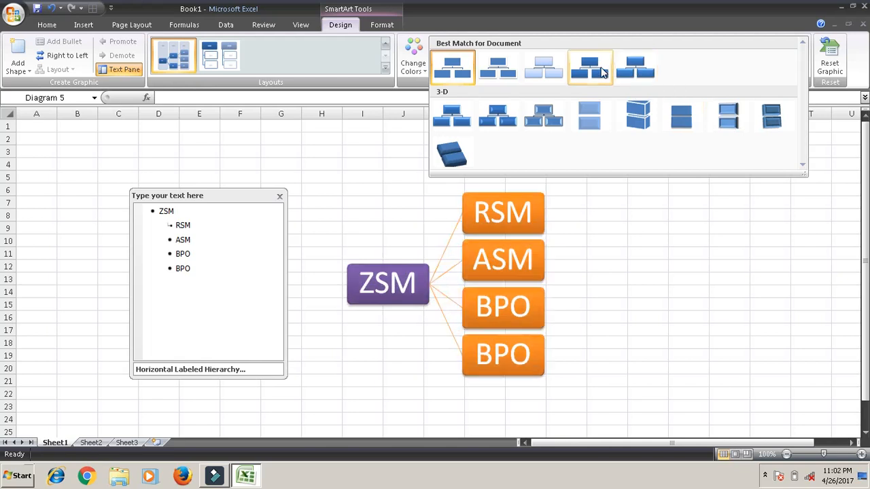
click(537, 65)
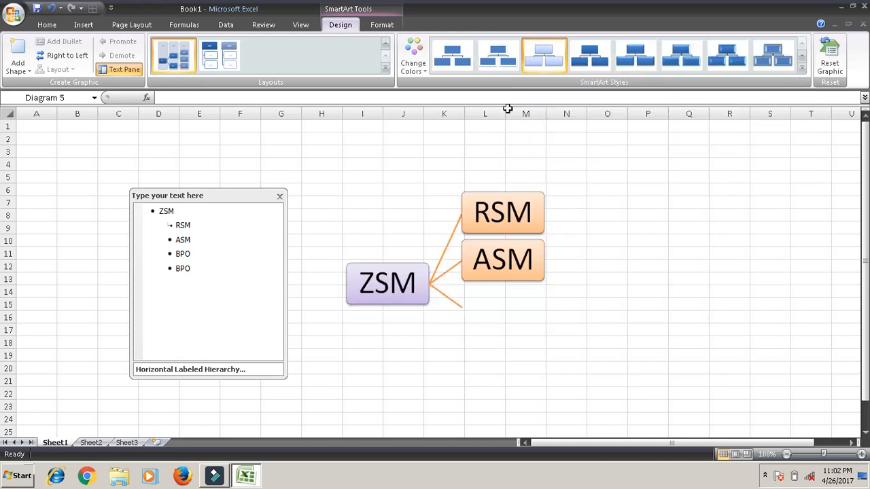
- Change the SmartArt graphic's layout to Continuous Cycle from the full set of layouts
click(386, 68)
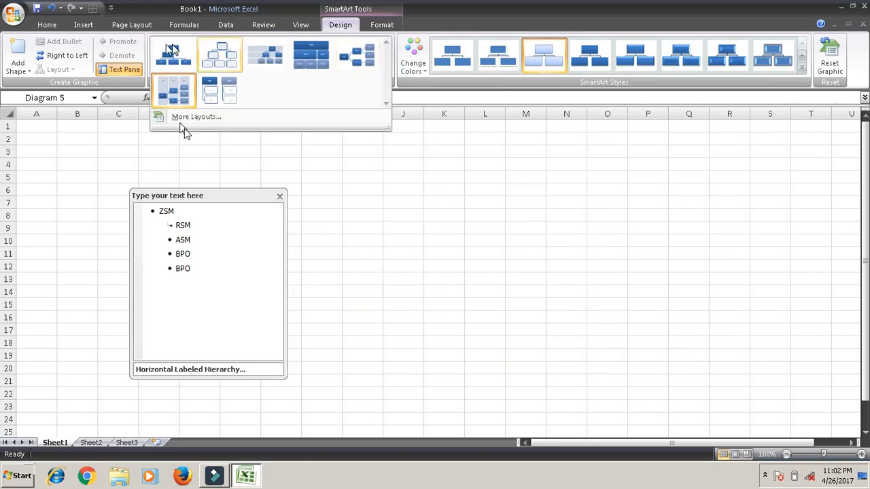
click(224, 119)
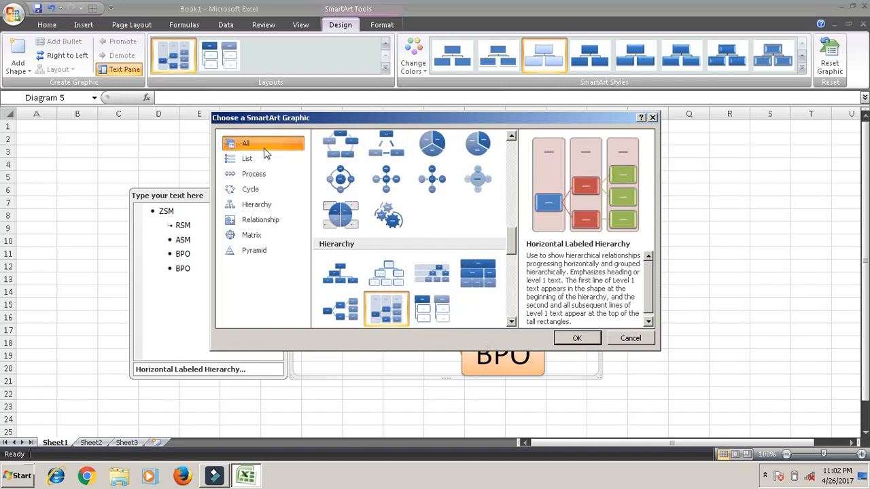
click(340, 144)
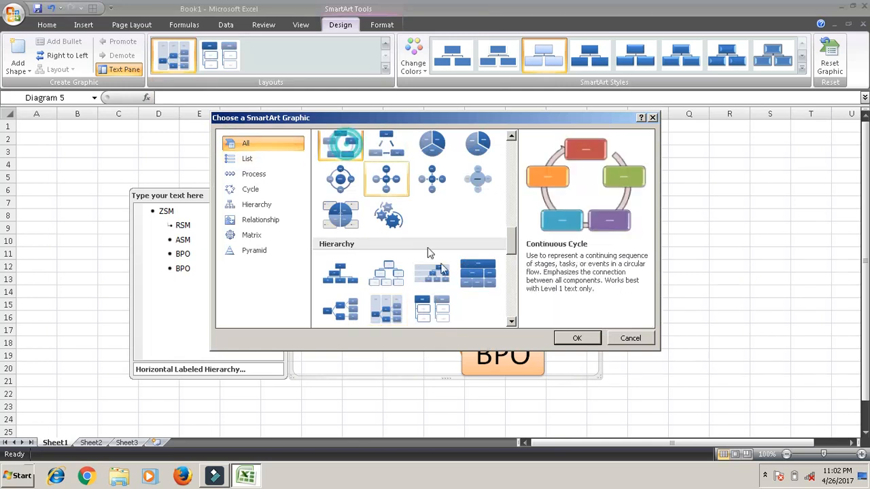
click(575, 336)
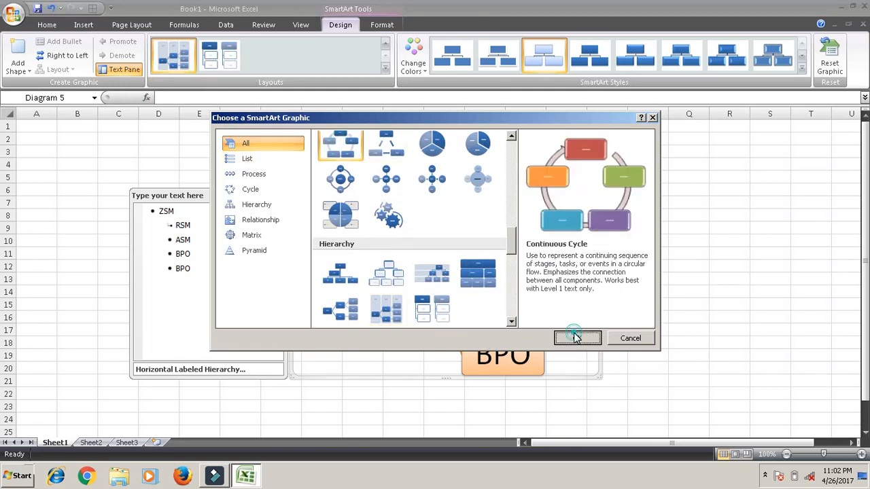